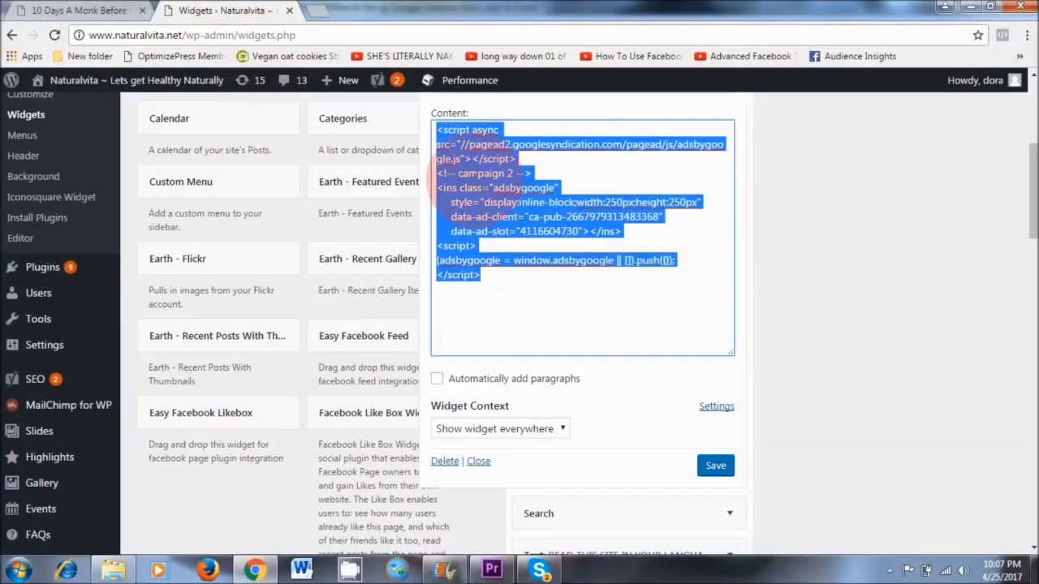
Step: Copy the selected ad script from the widget's content and switch to the "10 Days A Monk Before" page
right_click(473, 173)
left_click(510, 221)
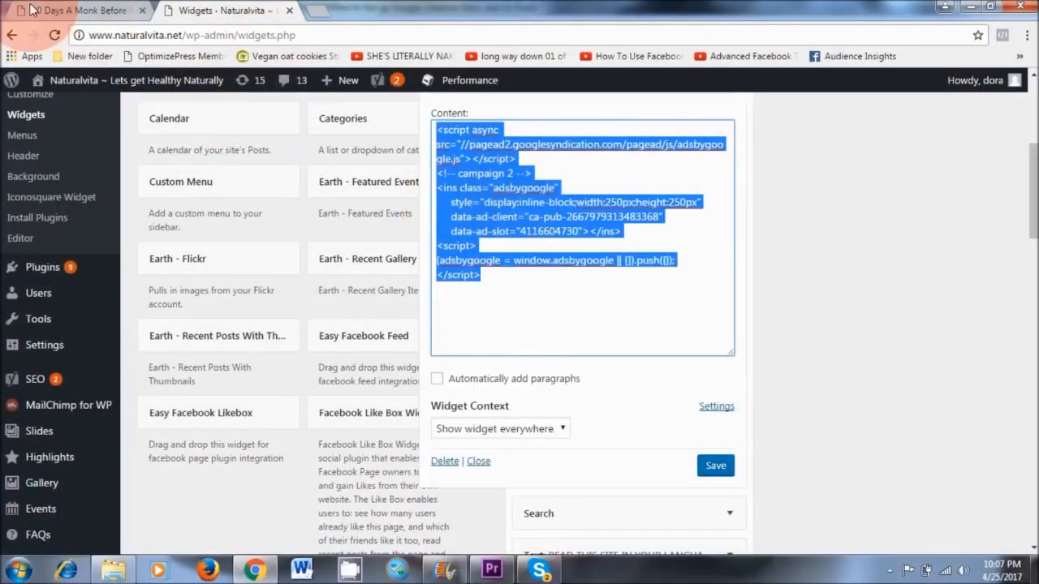
left_click(78, 11)
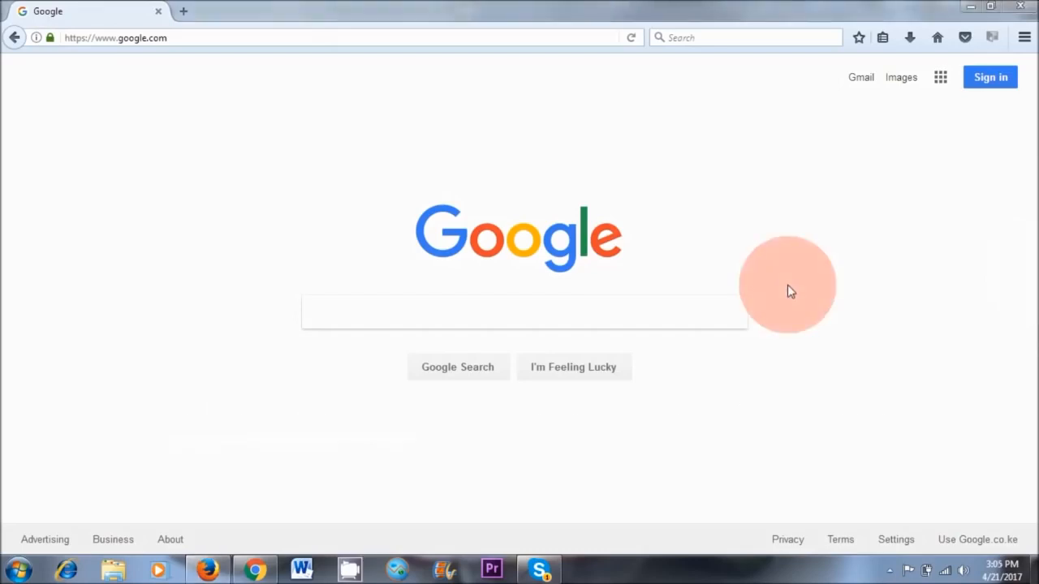
Step: Search Google for "gmail sign up" and open the "Create your Google Account" result
left_click(424, 320)
type("gma")
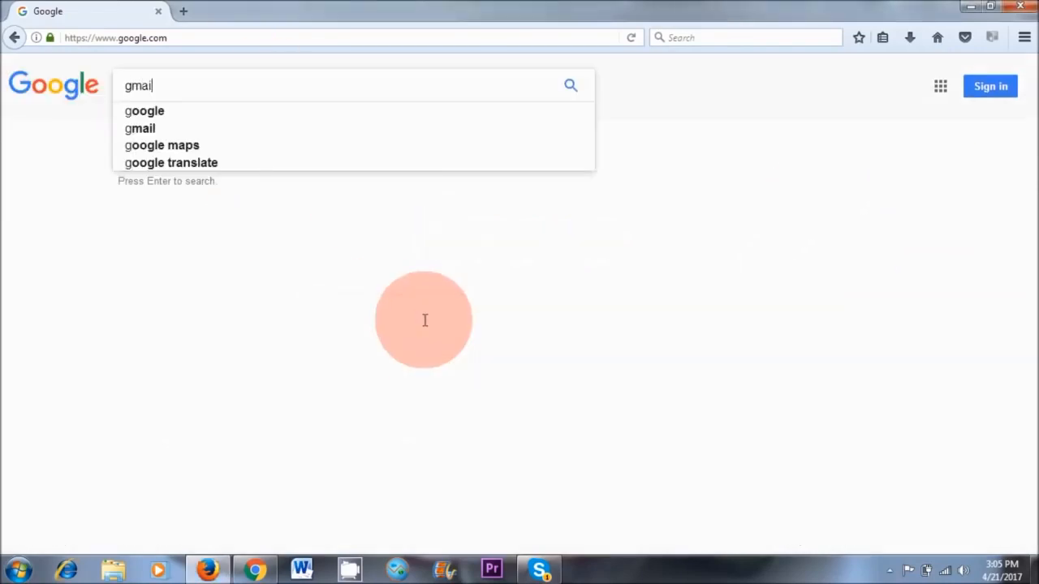
type("il sign up")
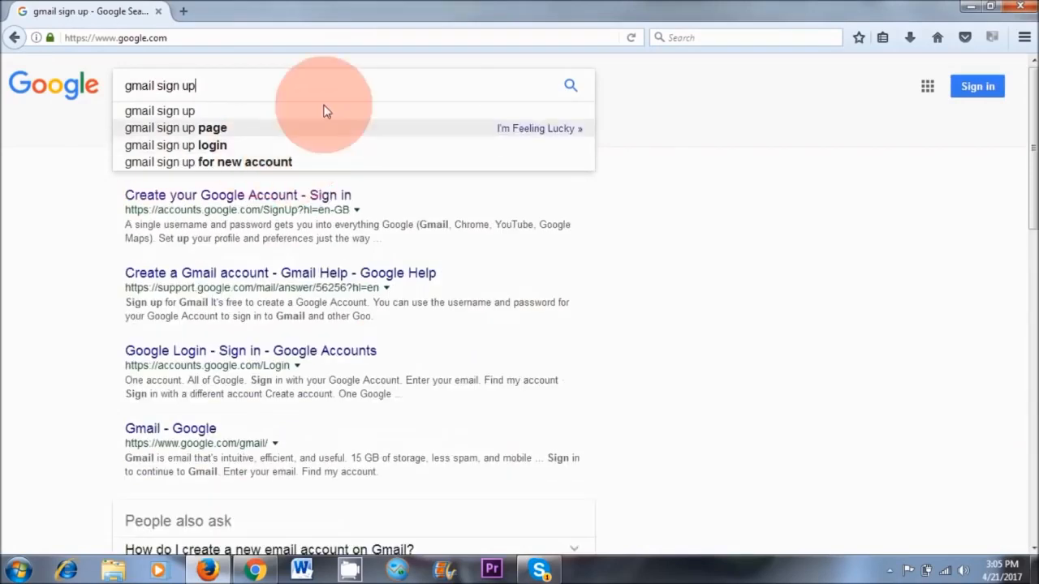
left_click(892, 204)
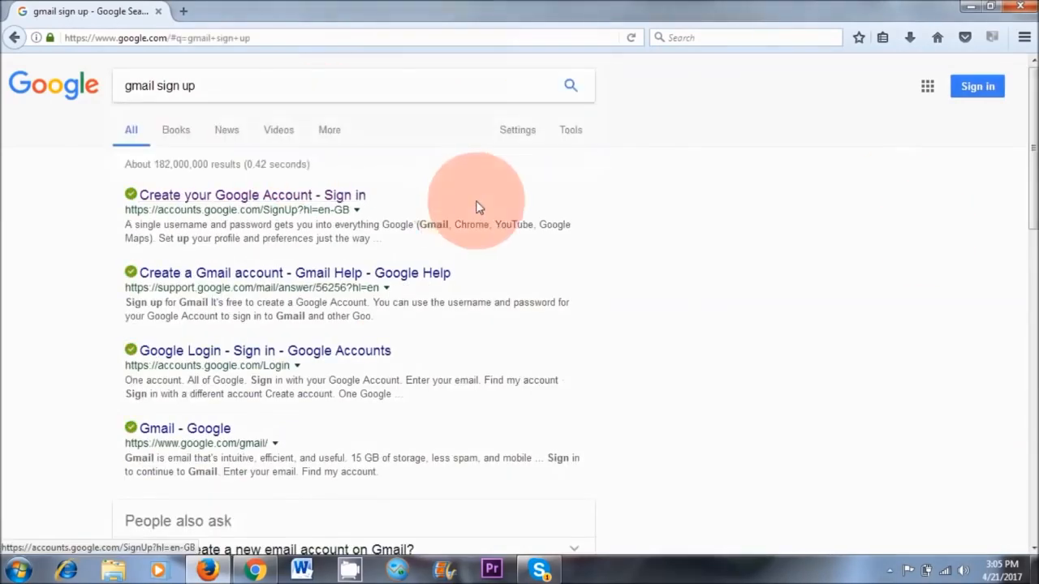
left_click(288, 204)
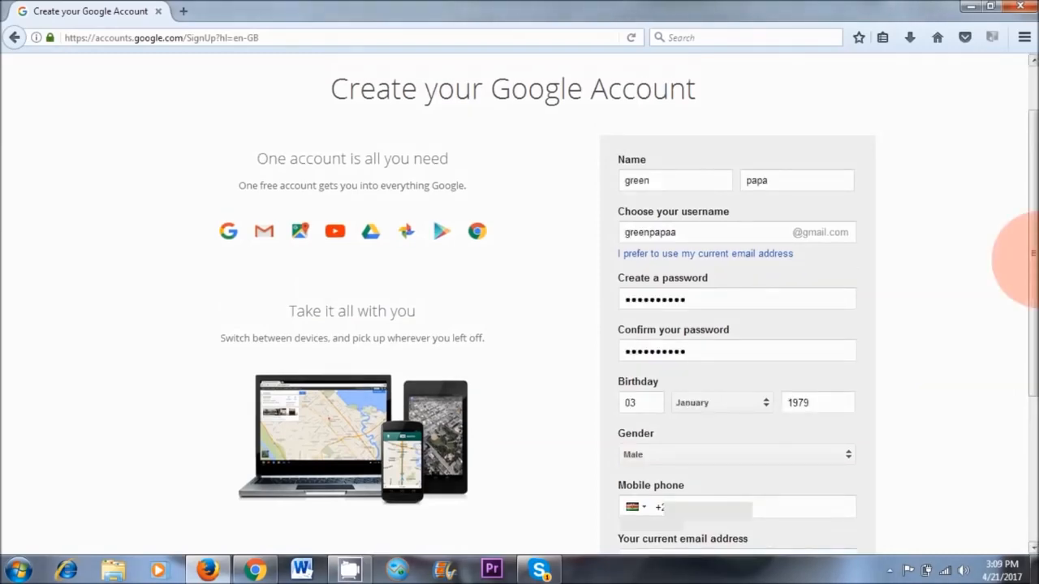
Step: Submit the completed Google Account sign-up form and agree to the Privacy and Terms
left_click_drag(1032, 253, 1036, 344)
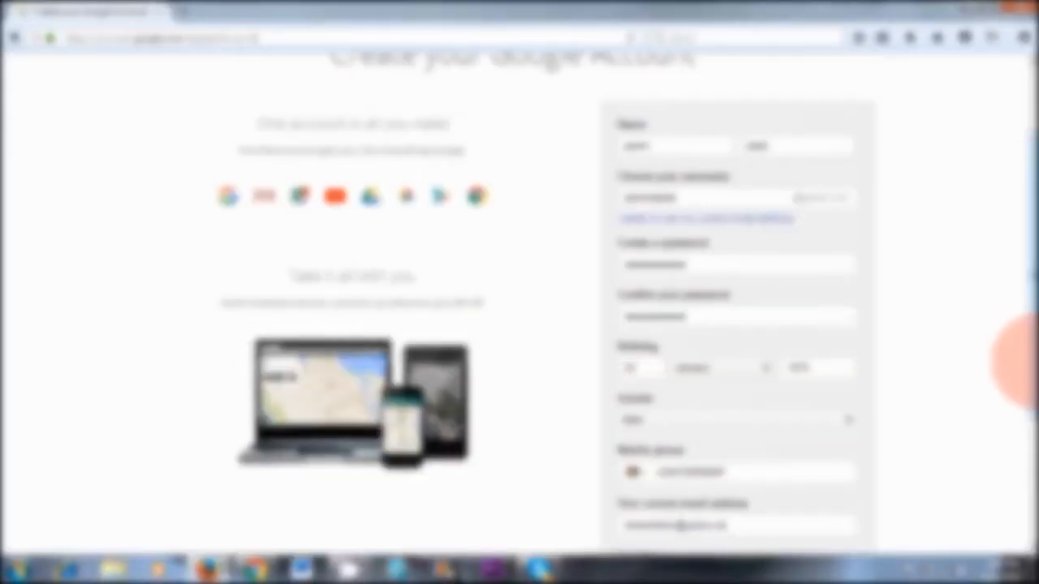
left_click_drag(1034, 353, 1031, 417)
left_click(826, 505)
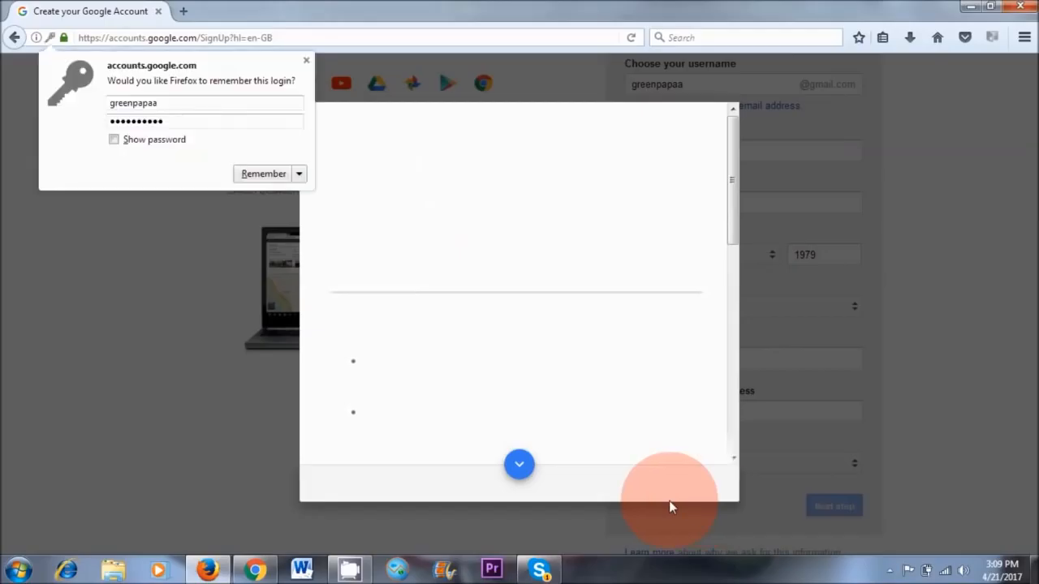
left_click(729, 191)
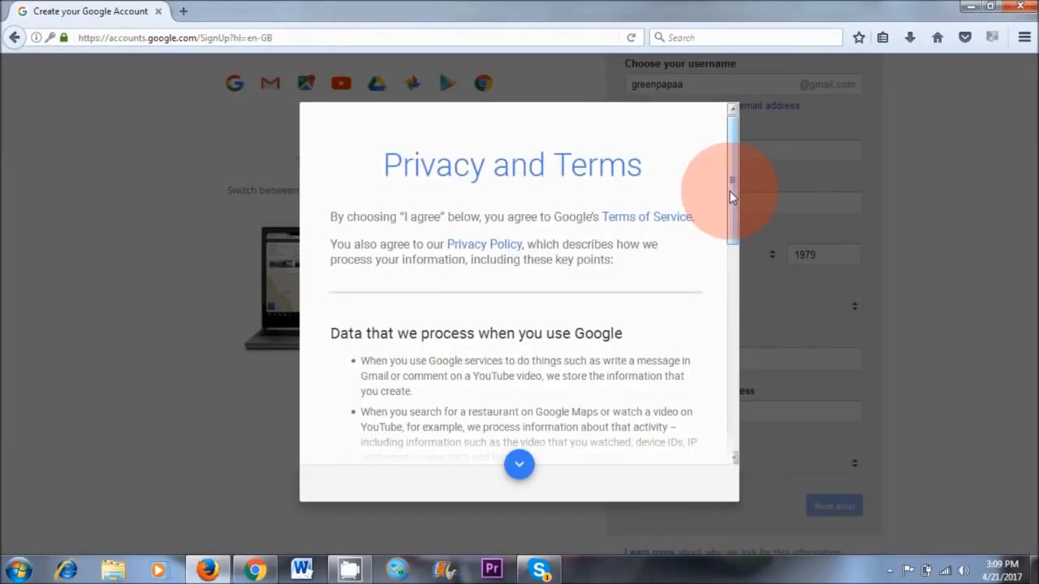
left_click_drag(730, 191, 733, 432)
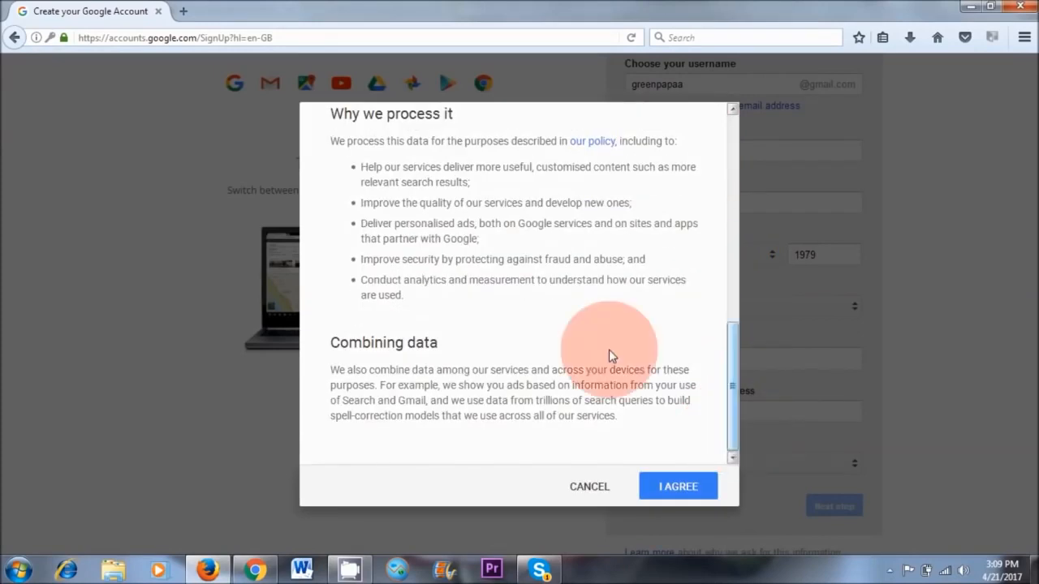
left_click(673, 495)
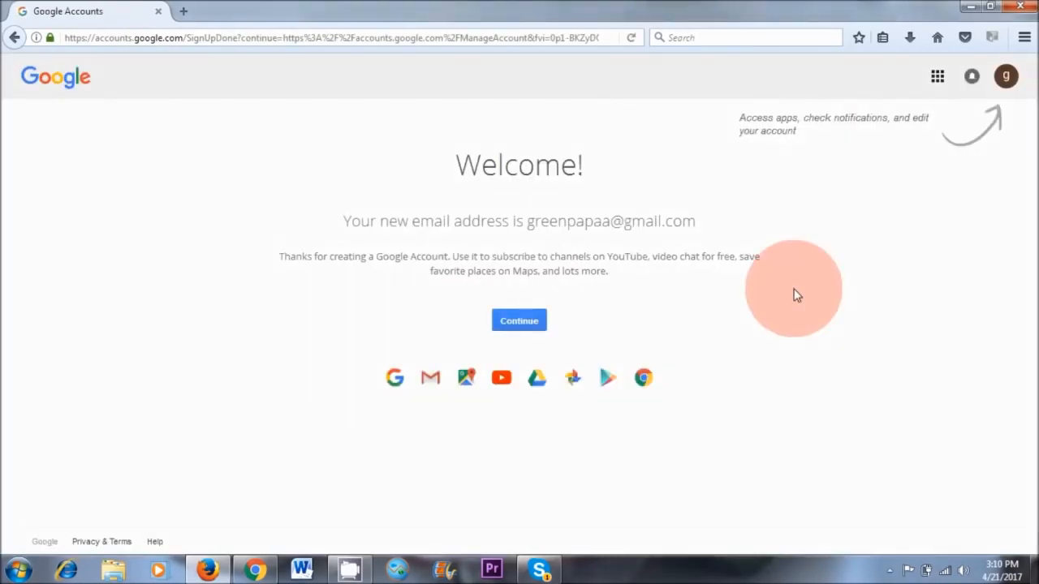
Step: Go to YouTube, sign in with the new Google account and create a channel under the account holder's name
left_click(937, 79)
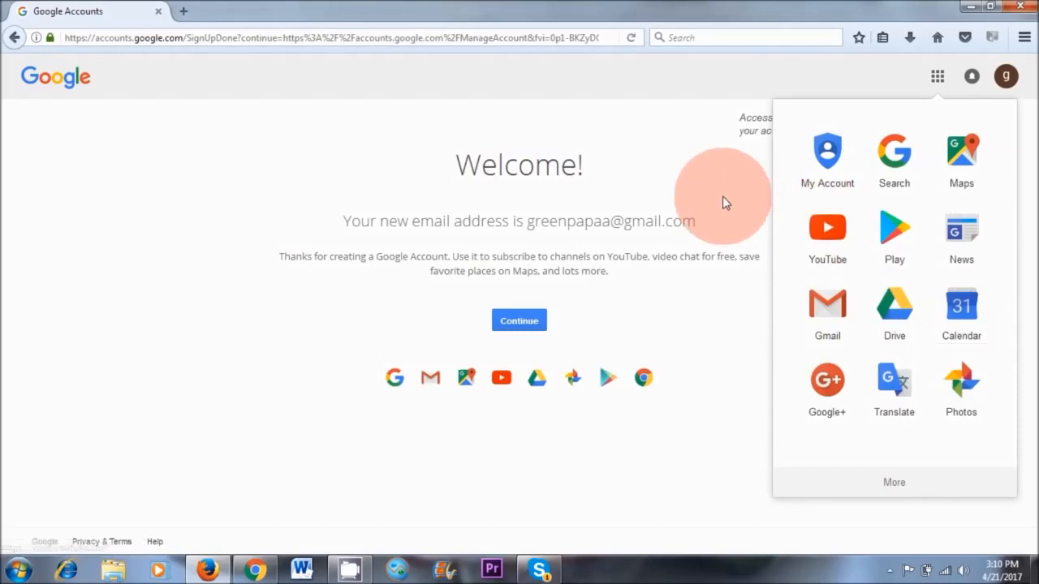
left_click(836, 230)
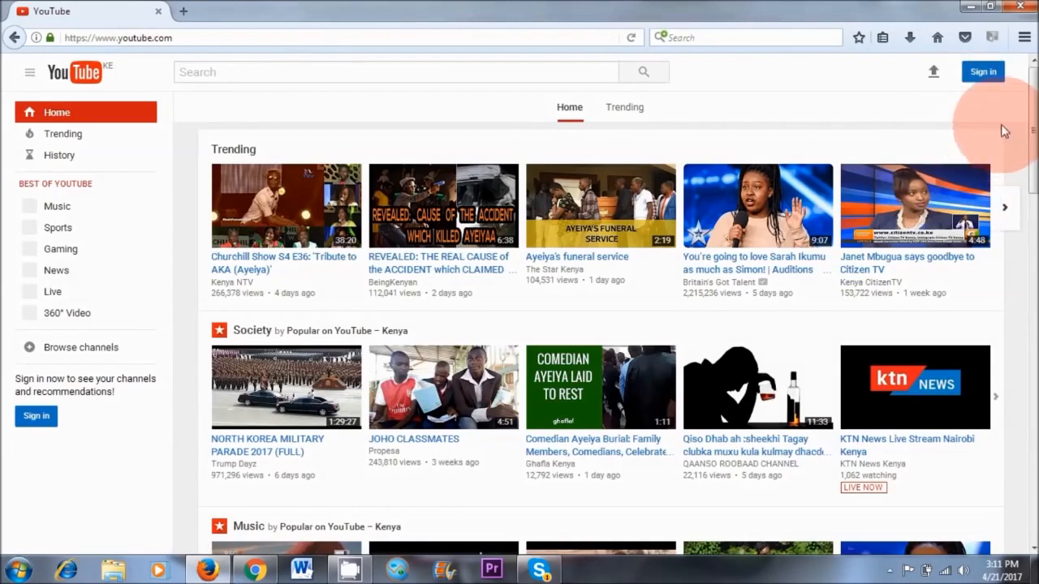
left_click(983, 73)
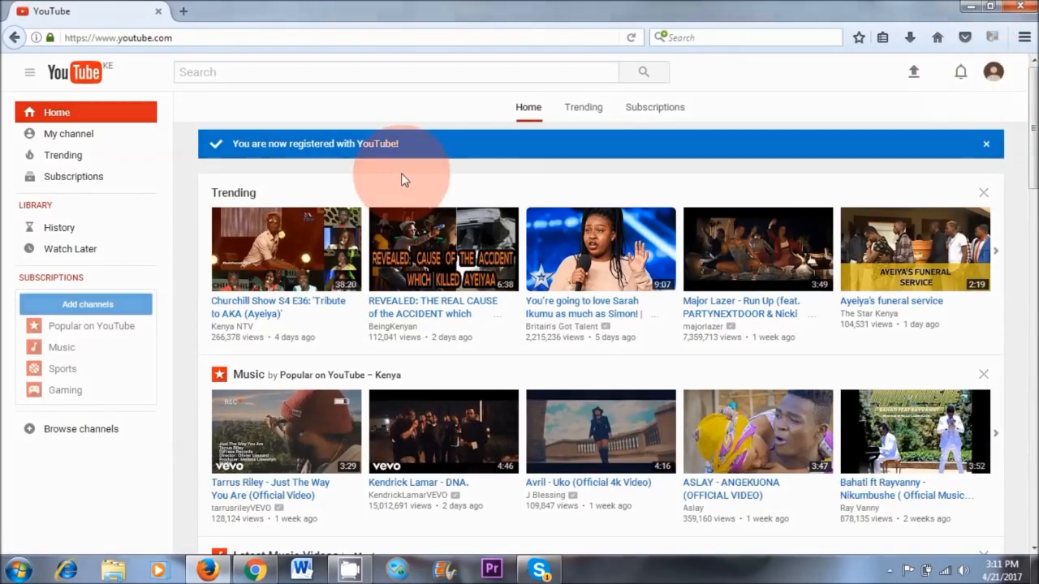
left_click(60, 136)
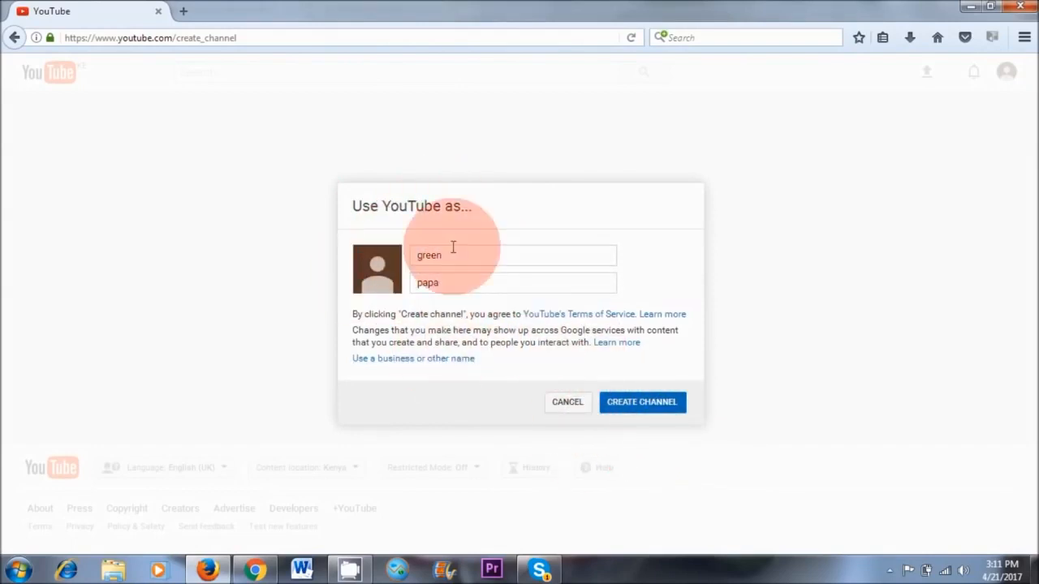
left_click(626, 403)
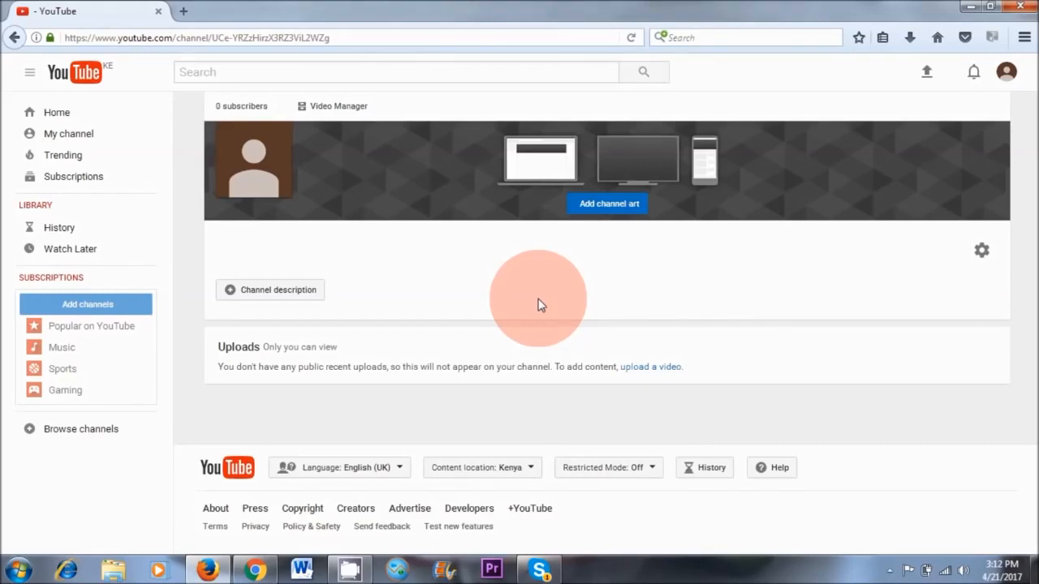
Step: Upload a video file from the computer and publish it as the public video "bebop"
left_click(925, 78)
left_click(413, 184)
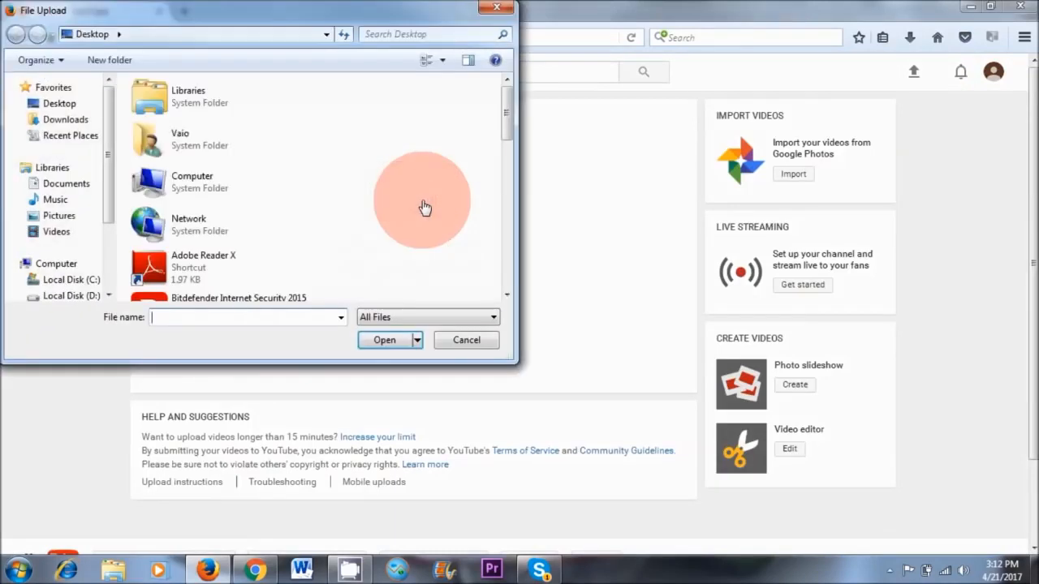
scroll(110, 243, "down", 1)
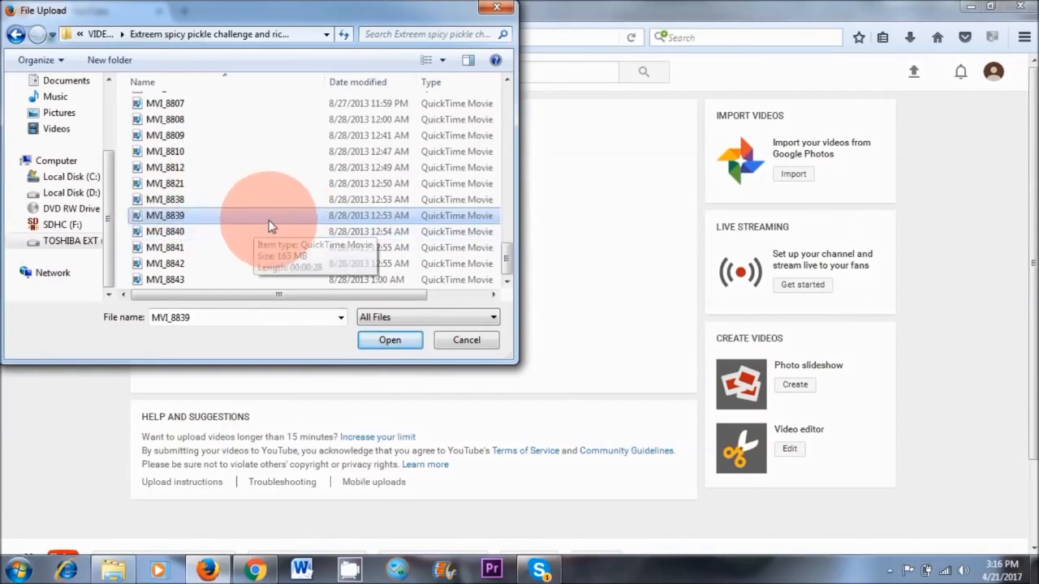
left_click(392, 339)
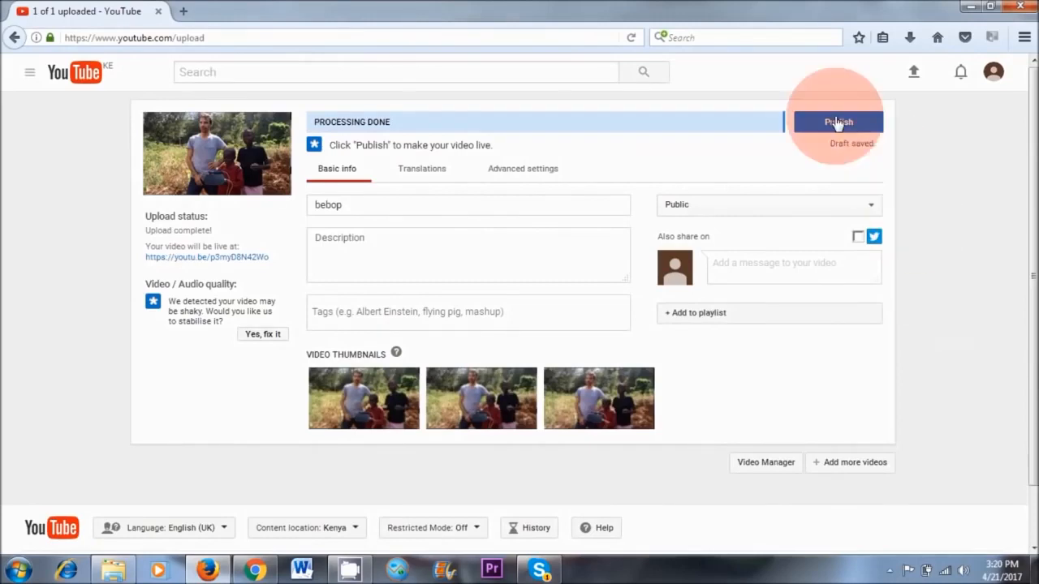
left_click(836, 122)
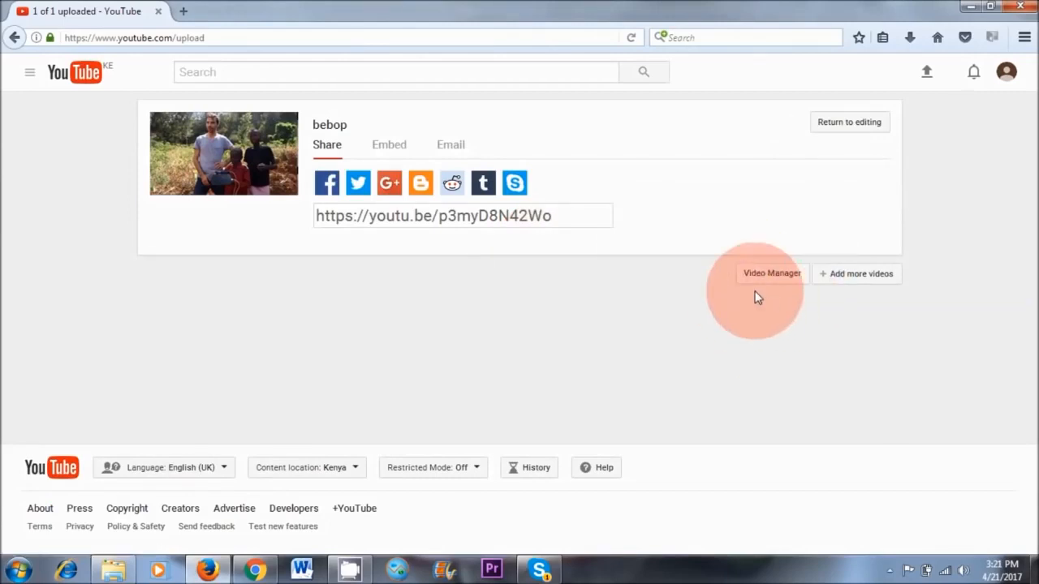
Step: Verify the channel's YouTube account by phone for Kenya, with the verification code delivered by text message
left_click(769, 276)
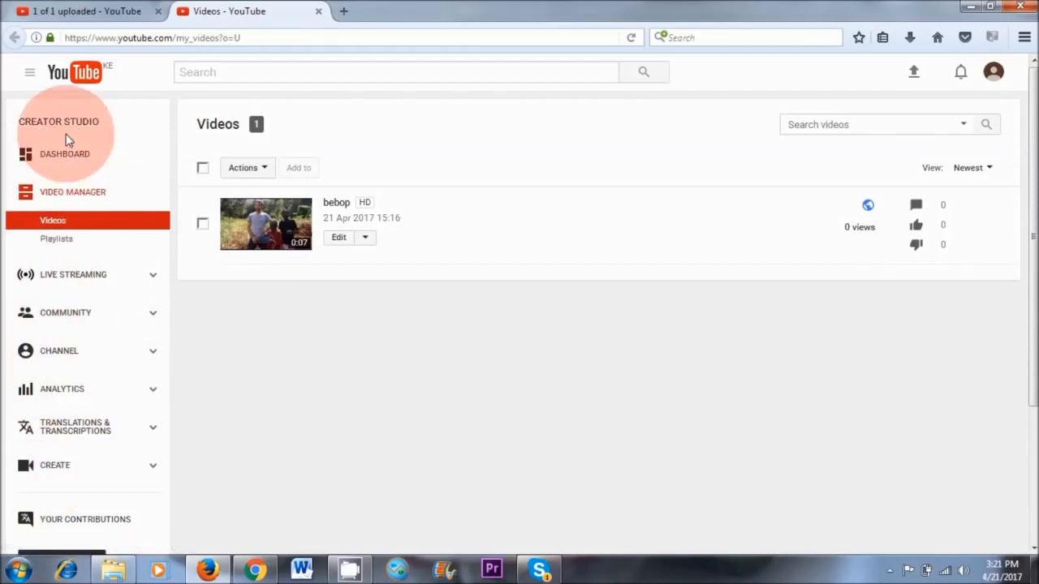
left_click(55, 357)
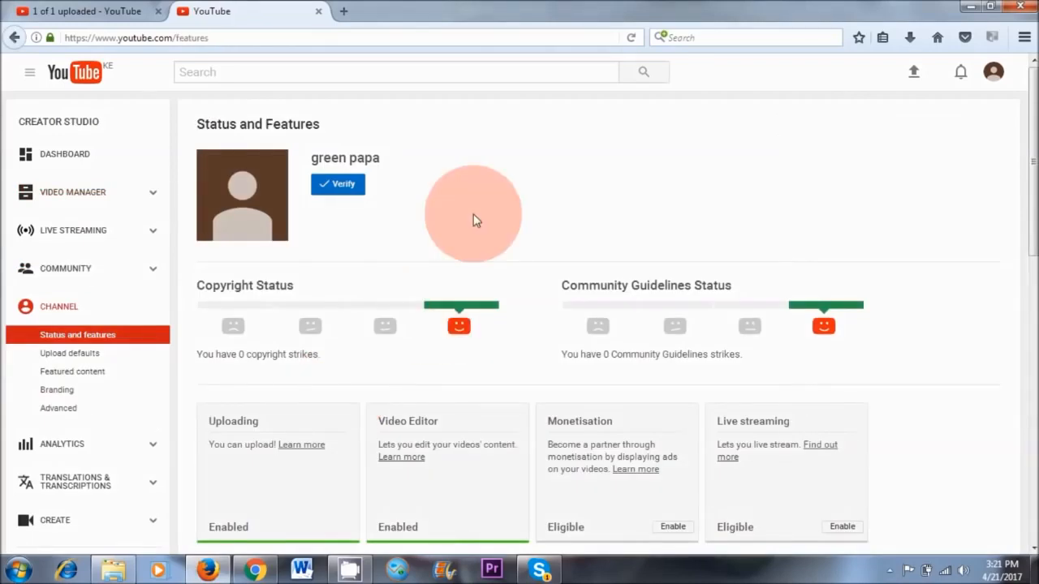
left_click(339, 188)
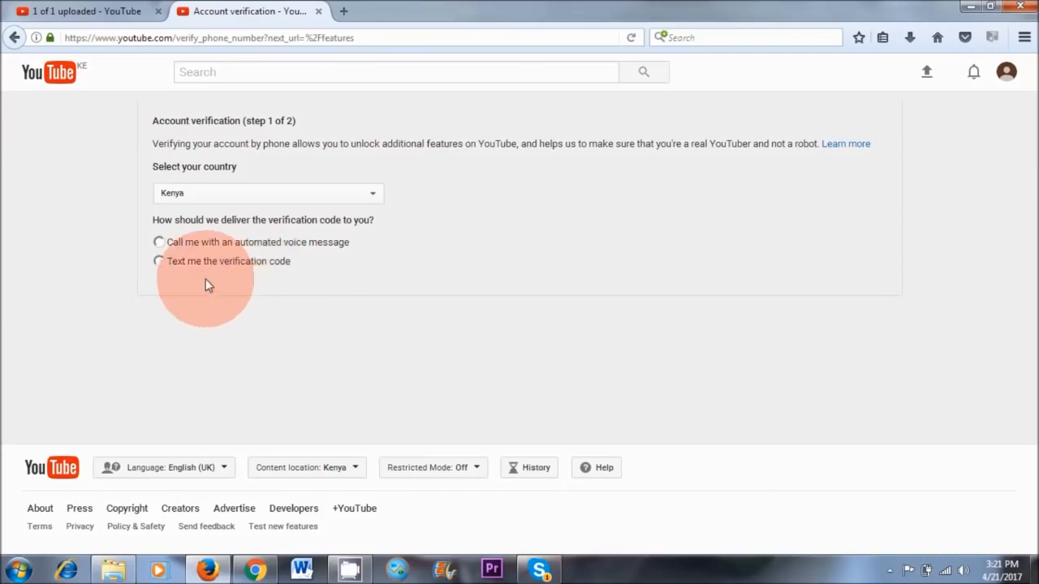
left_click(159, 261)
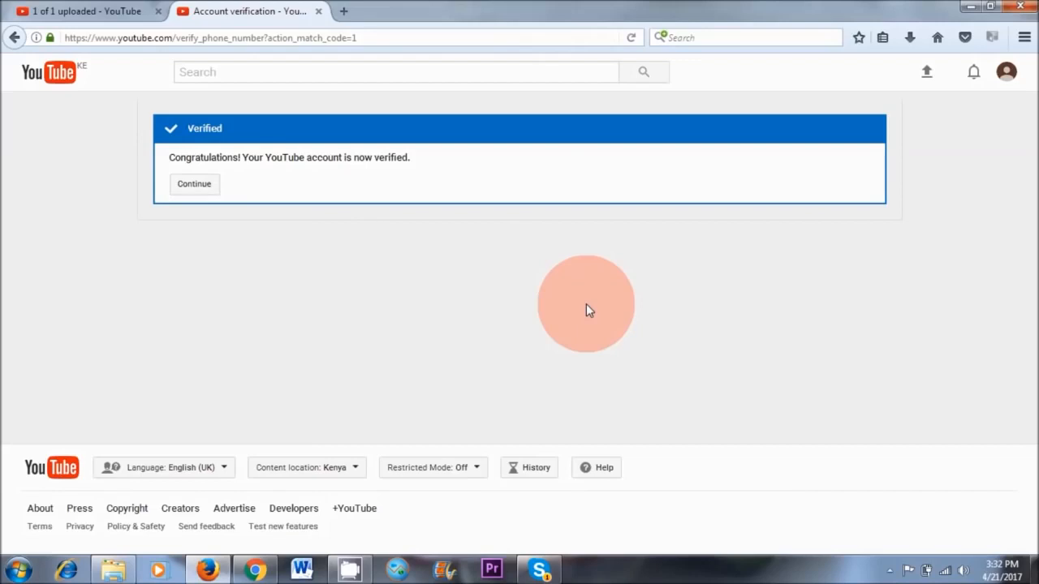
left_click(199, 187)
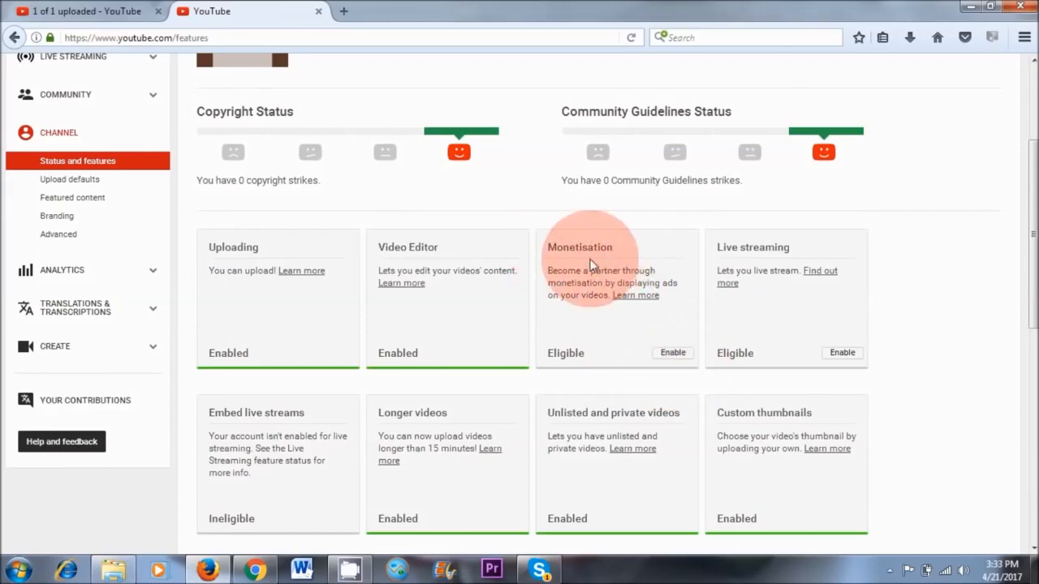
Step: Start the channel's monetisation application and accept the YouTube Partner Programme terms with all three agreement statements ticked
left_click(673, 354)
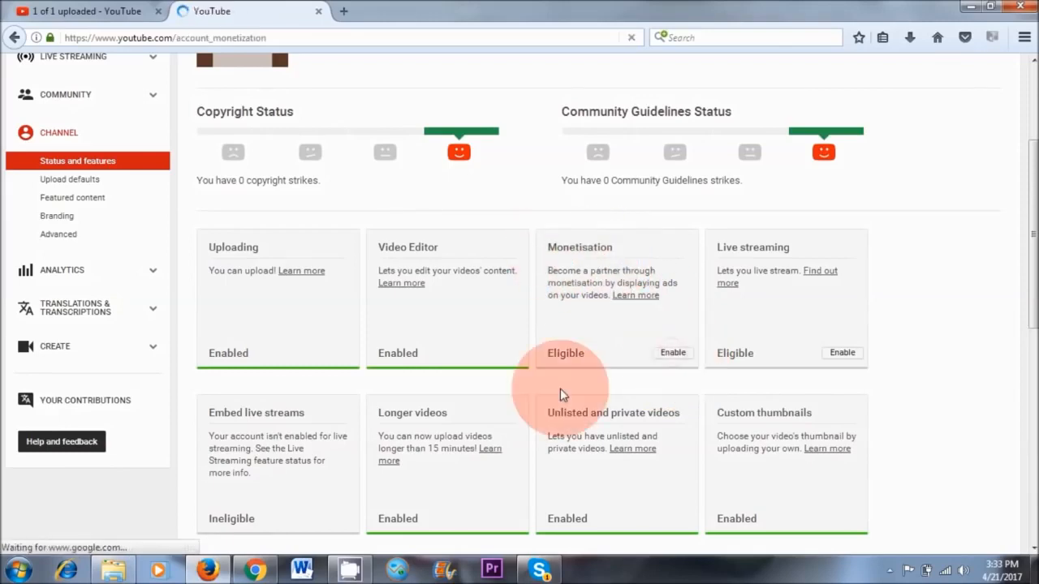
scroll(677, 165, "up", 2)
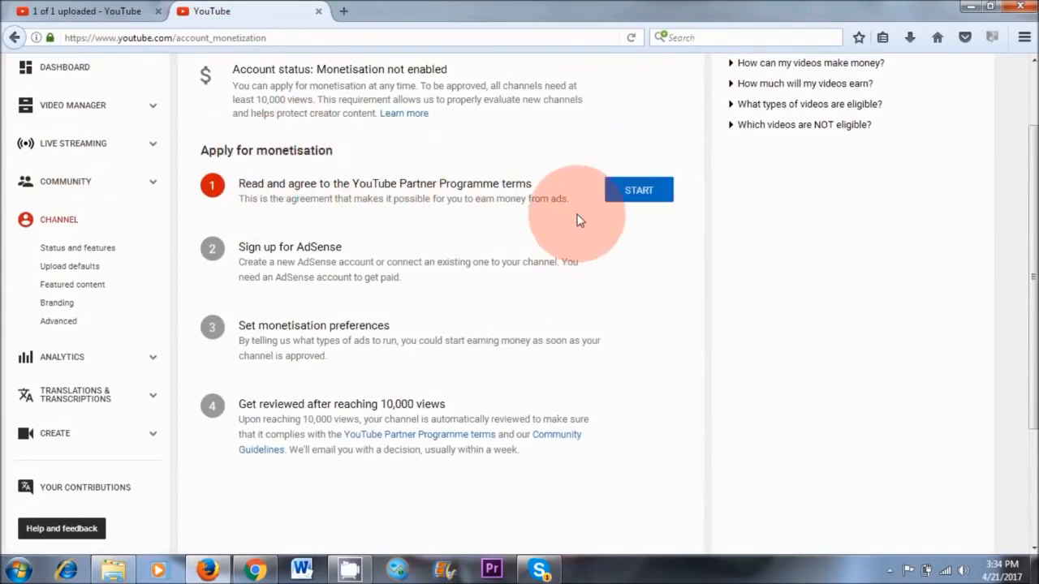
left_click(639, 193)
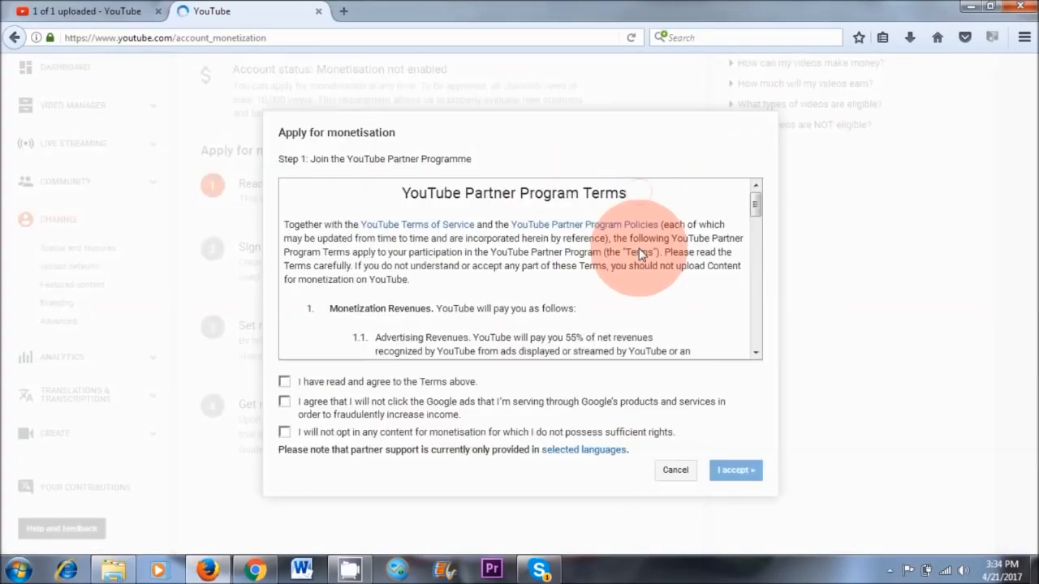
left_click_drag(758, 204, 758, 347)
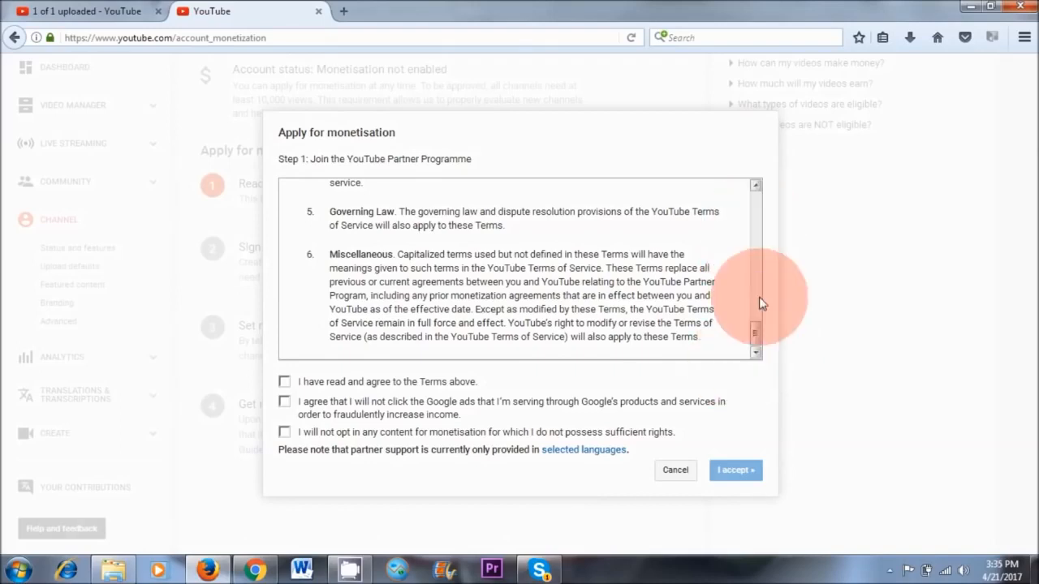
left_click(284, 381)
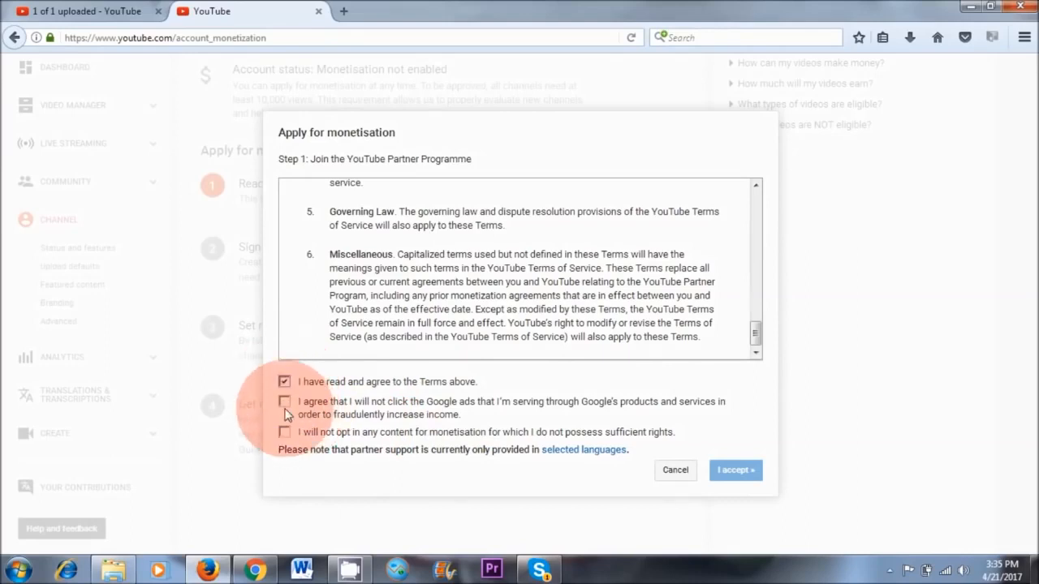
left_click(284, 401)
left_click(284, 432)
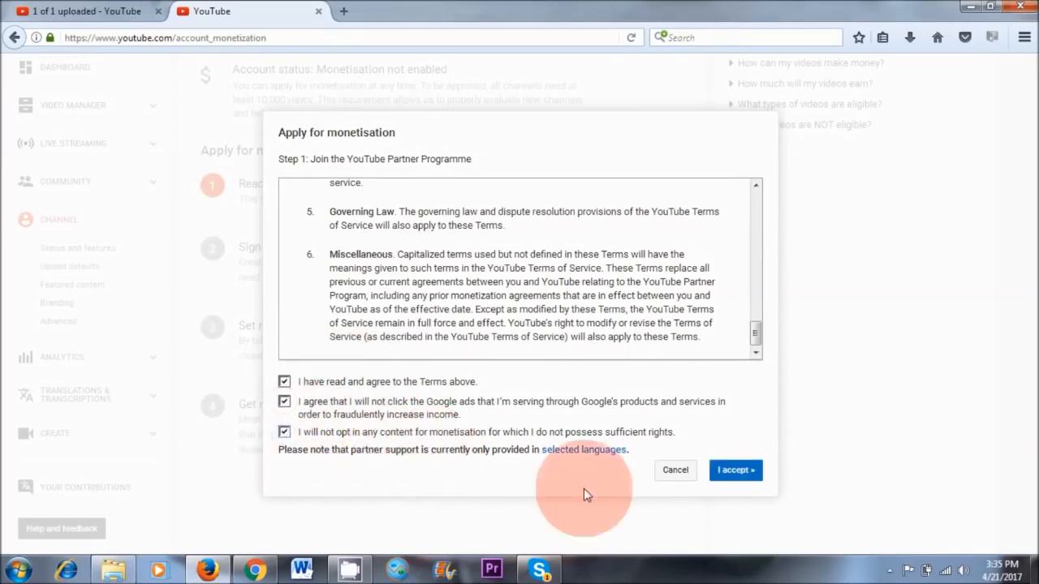
left_click(731, 475)
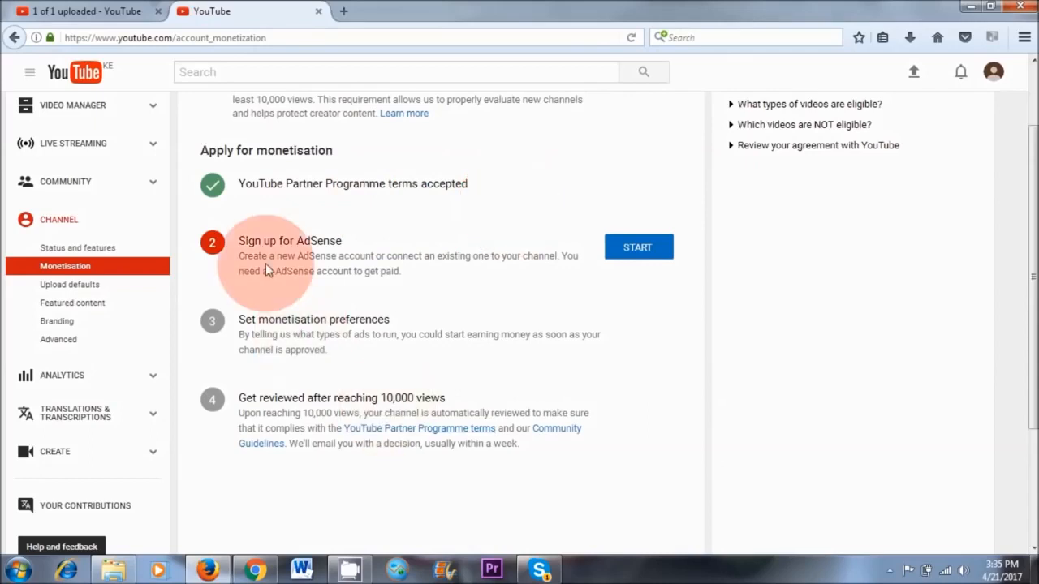
Step: Start the AdSense sign-up for the channel and sign in with the existing Google account
left_click(638, 247)
scroll(949, 381, "down", 2)
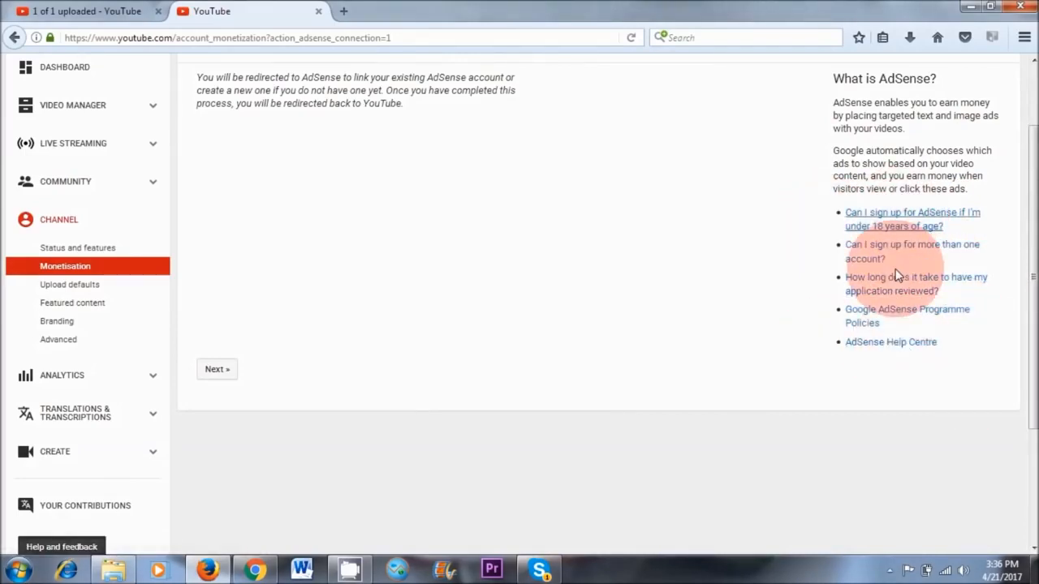
left_click(217, 372)
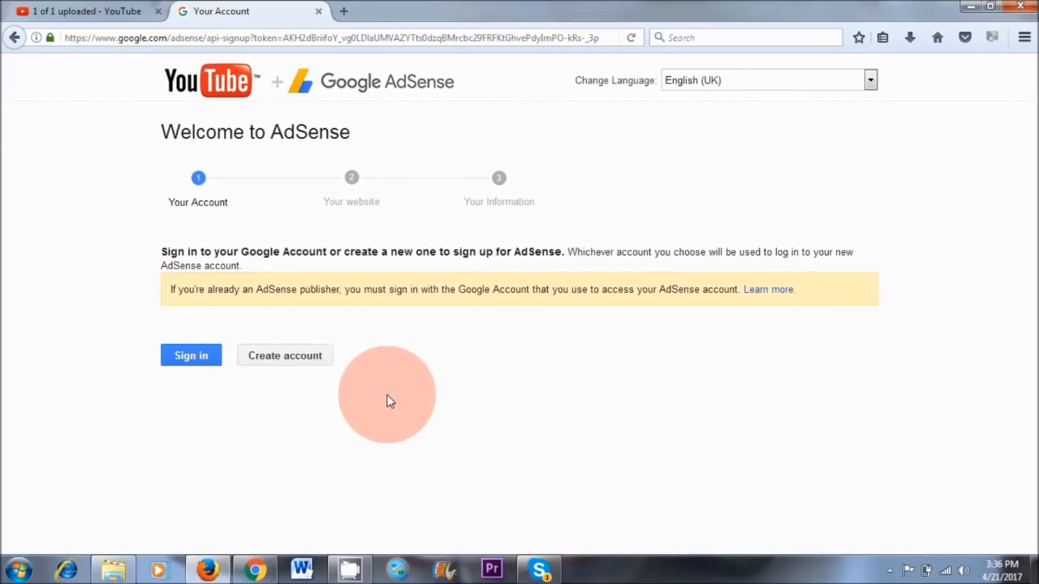
left_click(187, 361)
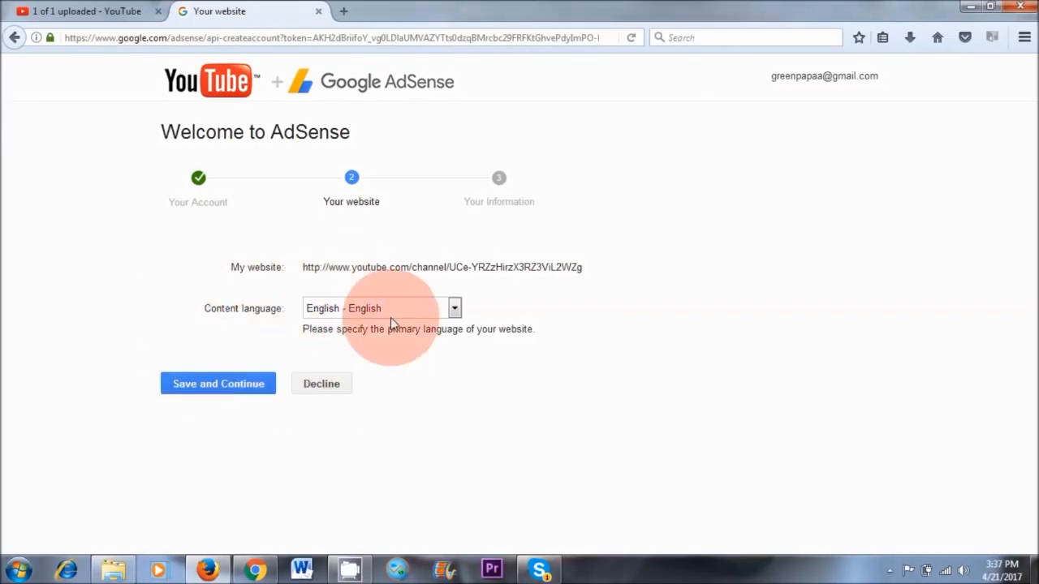
Step: Save English as the website's content language and review the AdSense contact information, keeping Kenya, the Nairobi time zone and the Individual account type
left_click(242, 388)
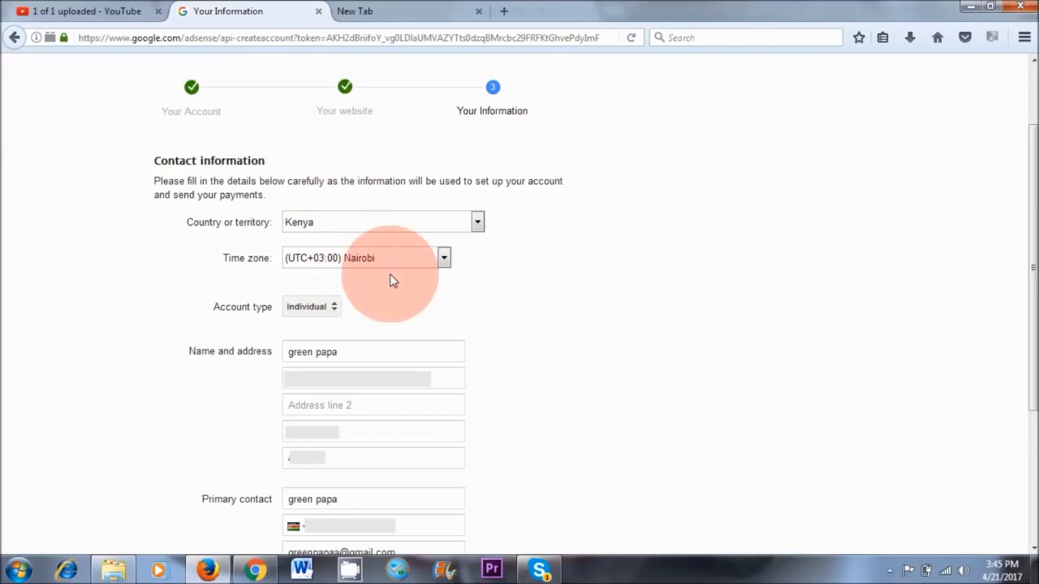
left_click(445, 258)
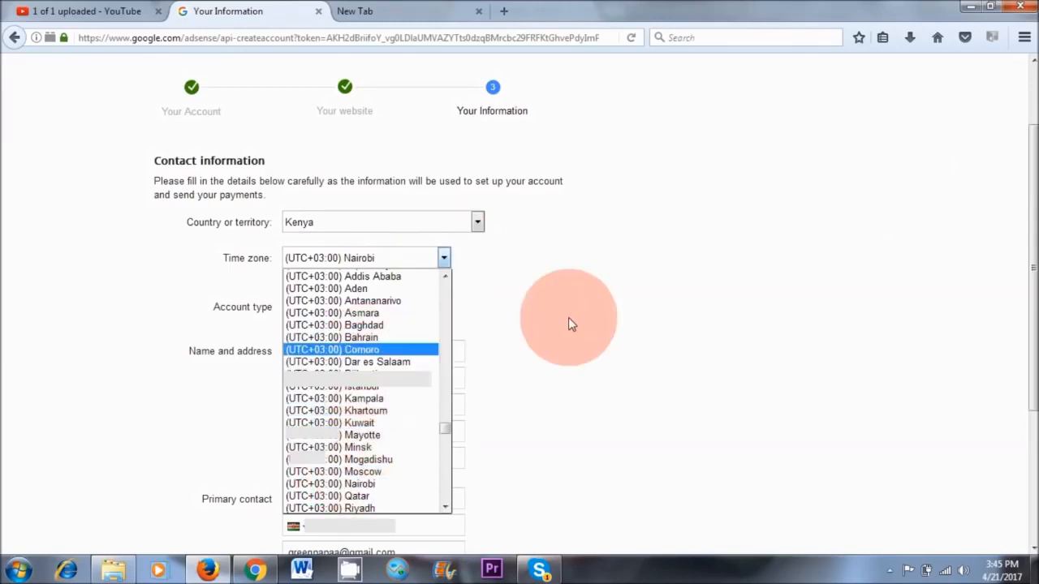
left_click(588, 282)
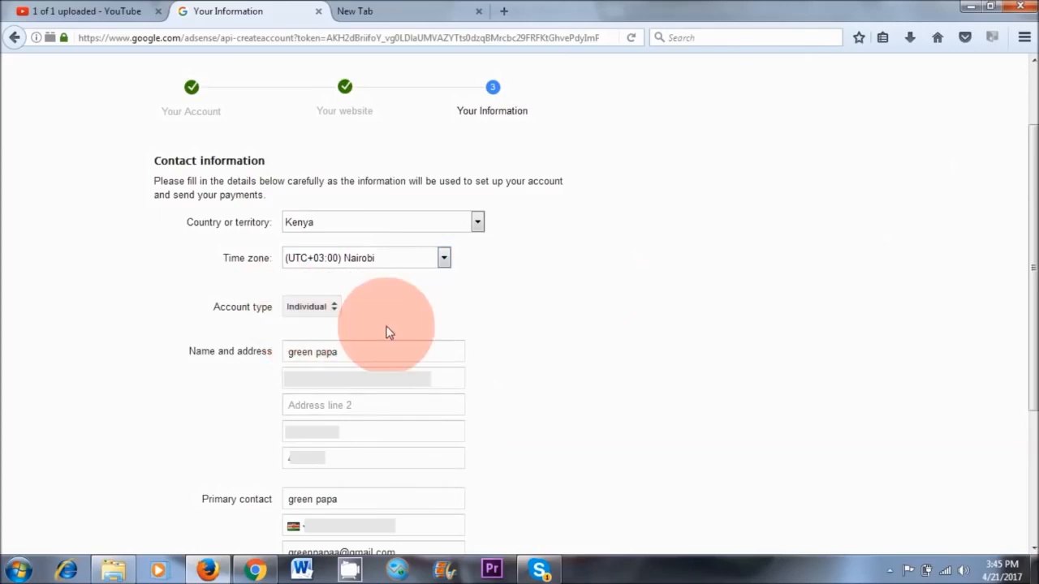
scroll(478, 324, "down", 4)
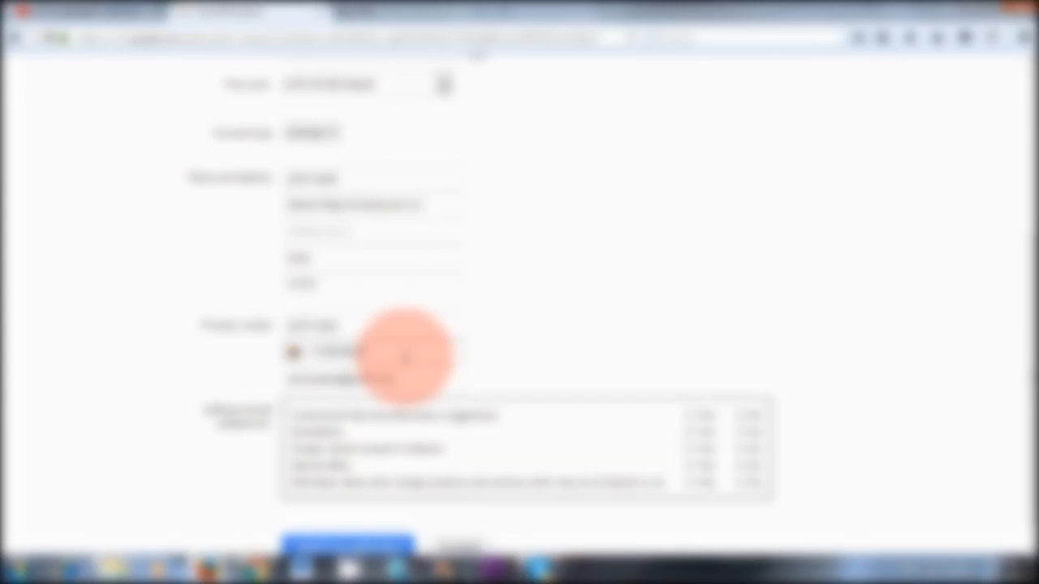
scroll(406, 357, "down", 2)
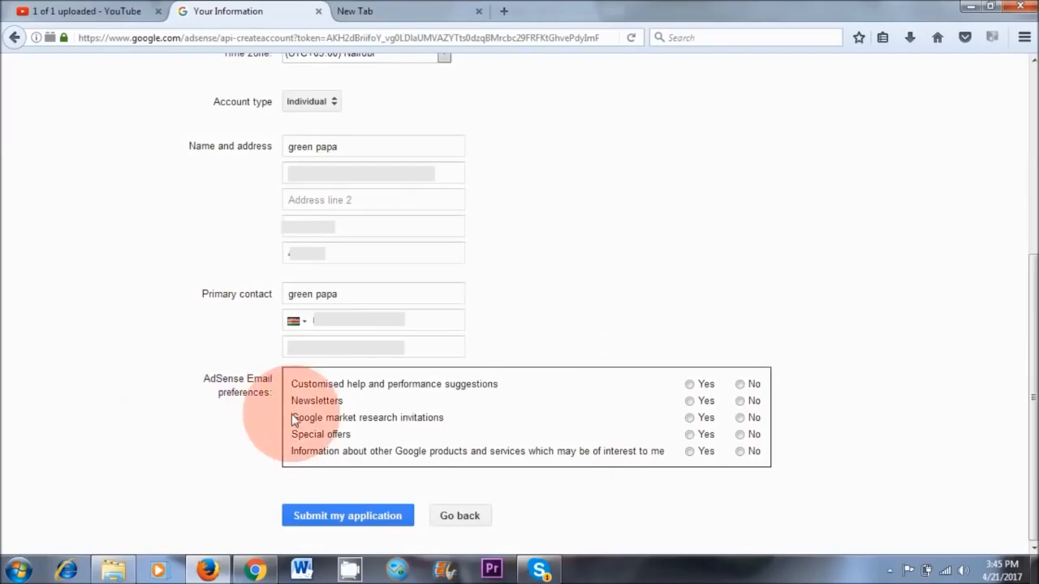
Step: Answer No to all five AdSense email preferences and submit the application
left_click(740, 385)
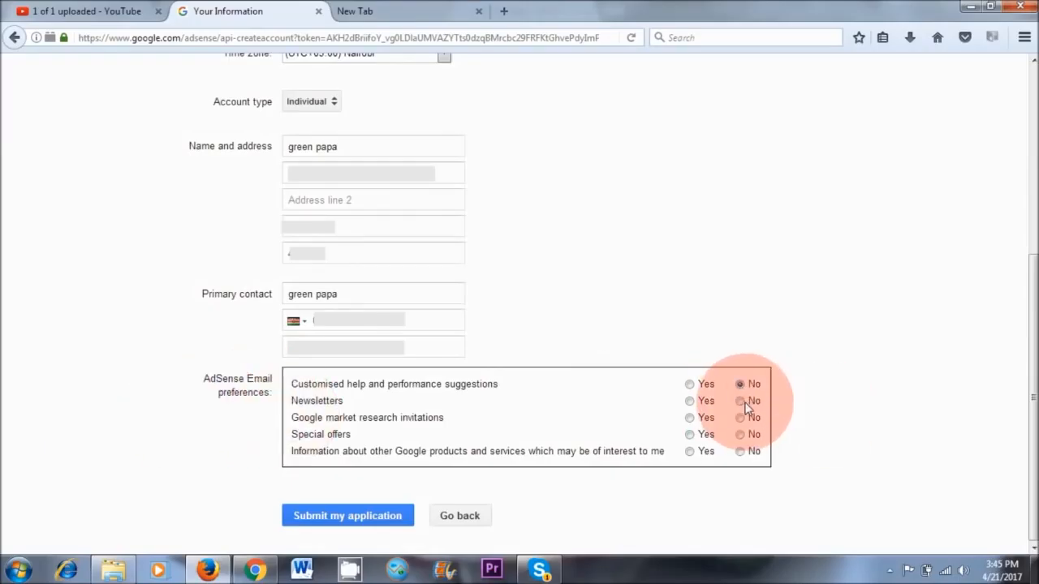
left_click(741, 401)
left_click(740, 417)
left_click(740, 434)
left_click(740, 452)
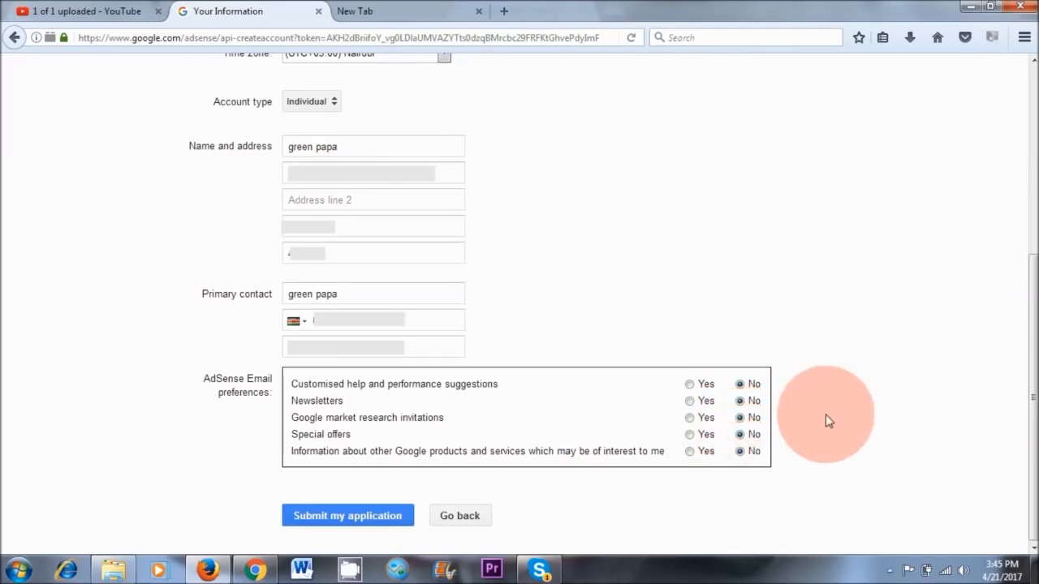
left_click(351, 518)
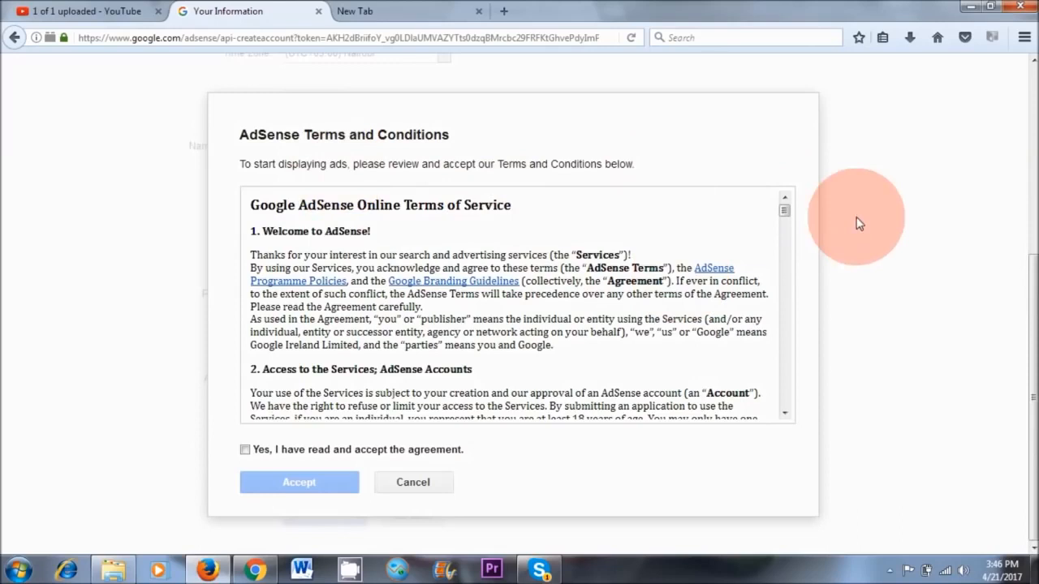
Step: Go through the AdSense Terms and Conditions to the end, tick the agreement statement and accept them
left_click_drag(784, 210, 778, 403)
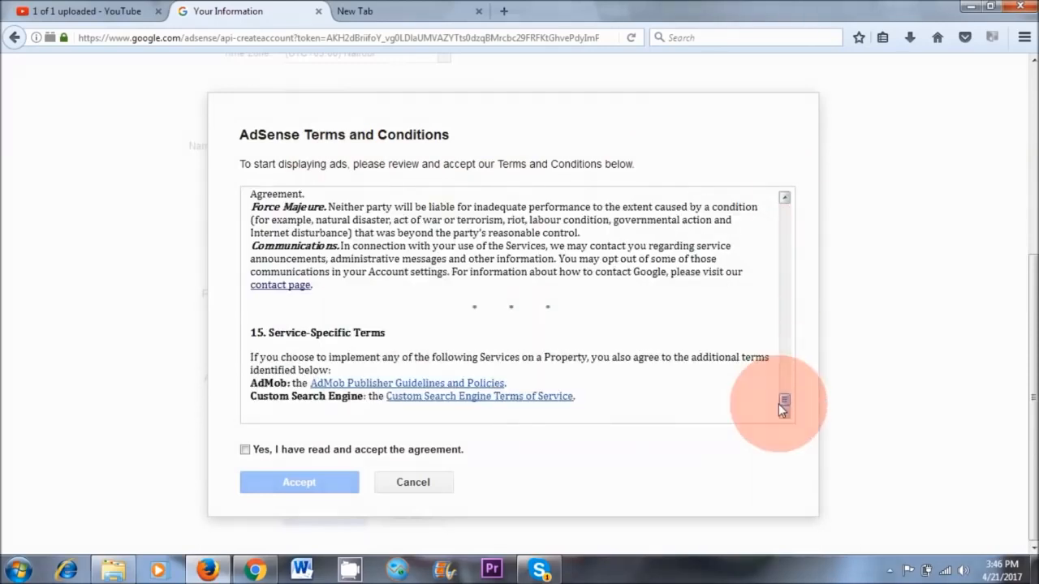
left_click(245, 450)
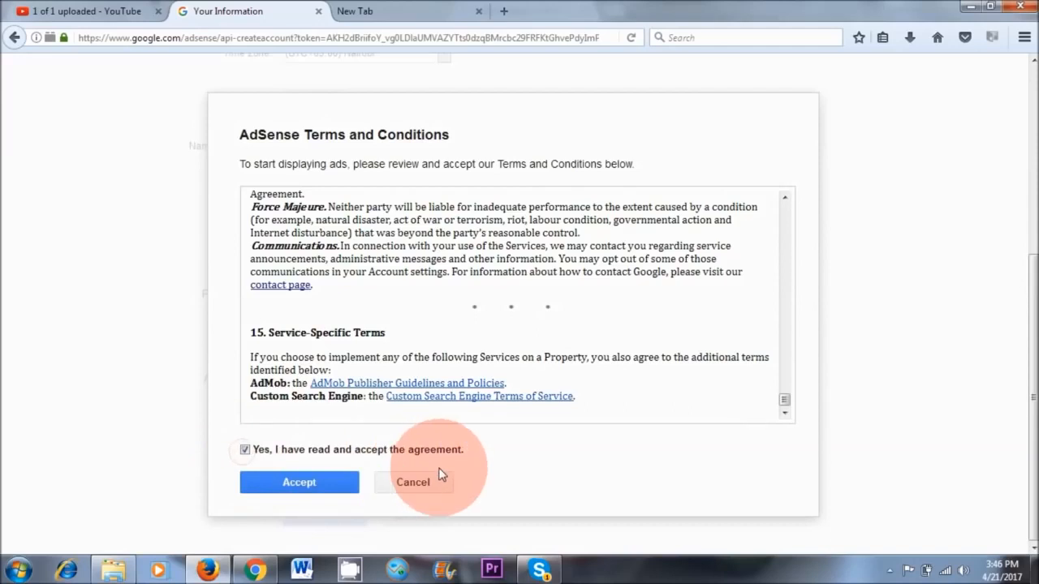
left_click(298, 482)
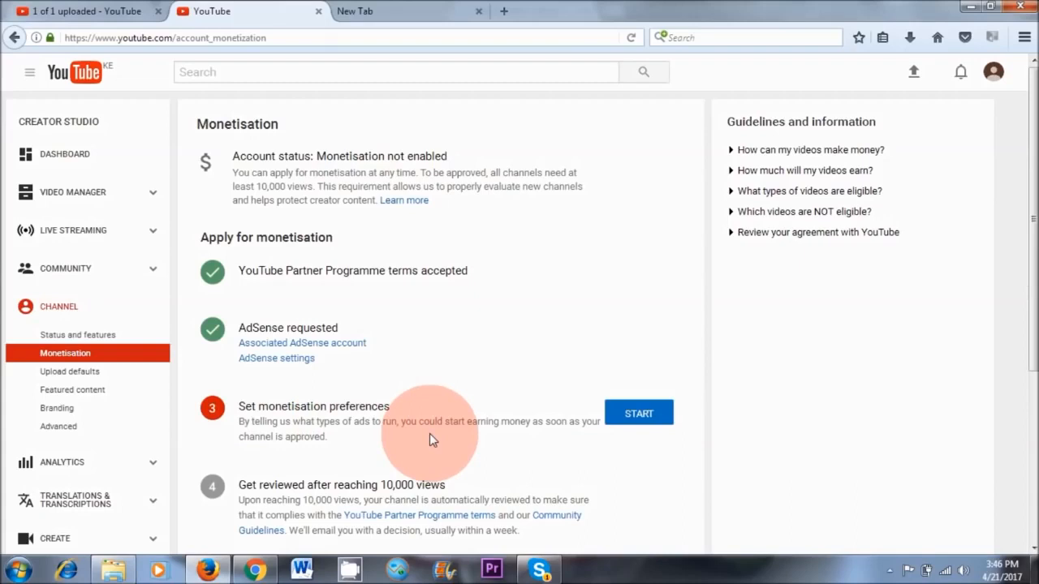
Step: Save the monetisation preferences with all existing and future videos monetised and overlay ads, sponsored cards and skippable video ads enabled
left_click(641, 415)
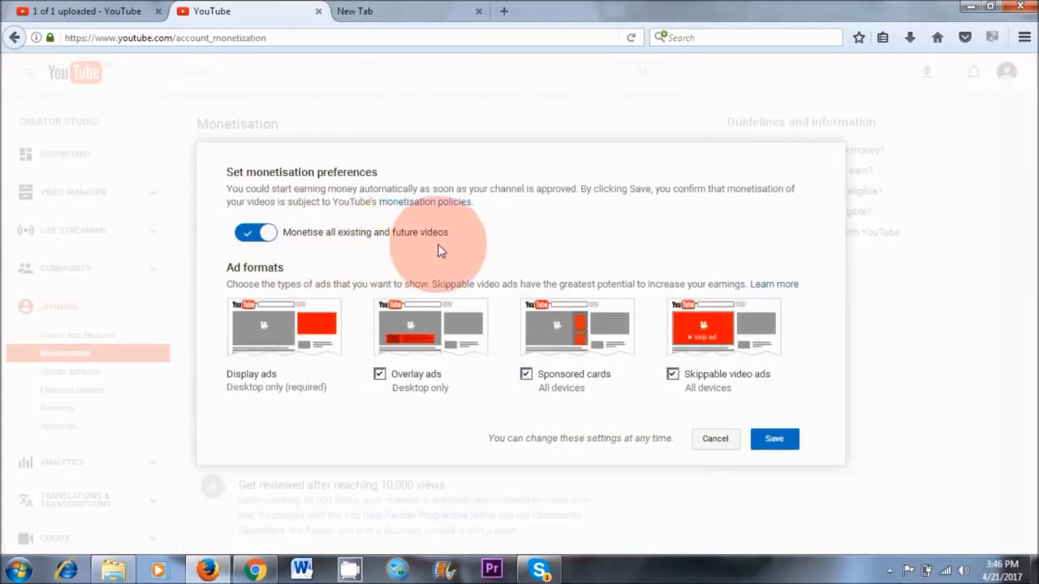
left_click(773, 442)
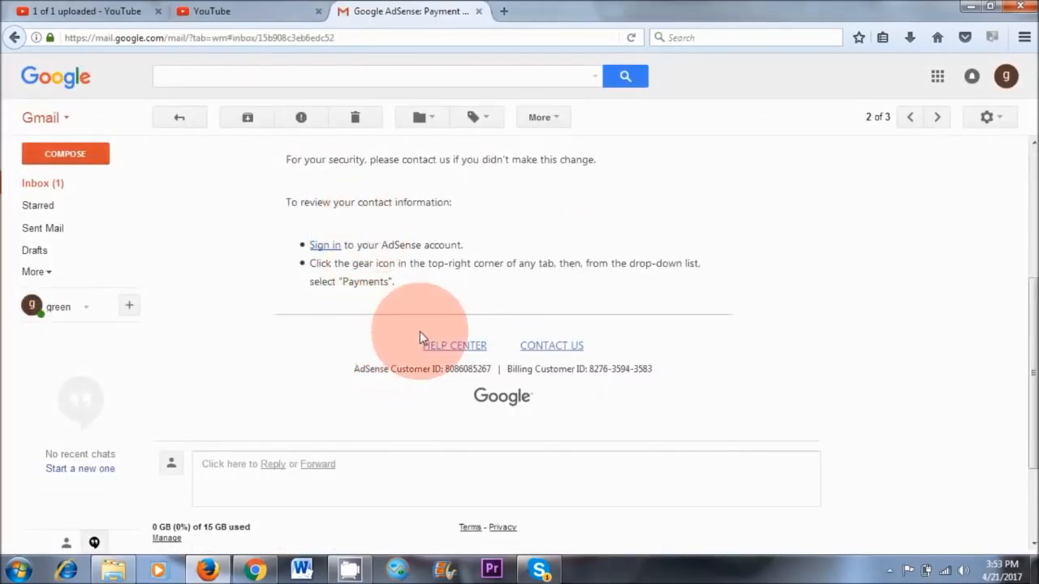
Step: Review the AdSense email about payment contact information and search Google for AdSense in a new tab
scroll(381, 349, "up", 3)
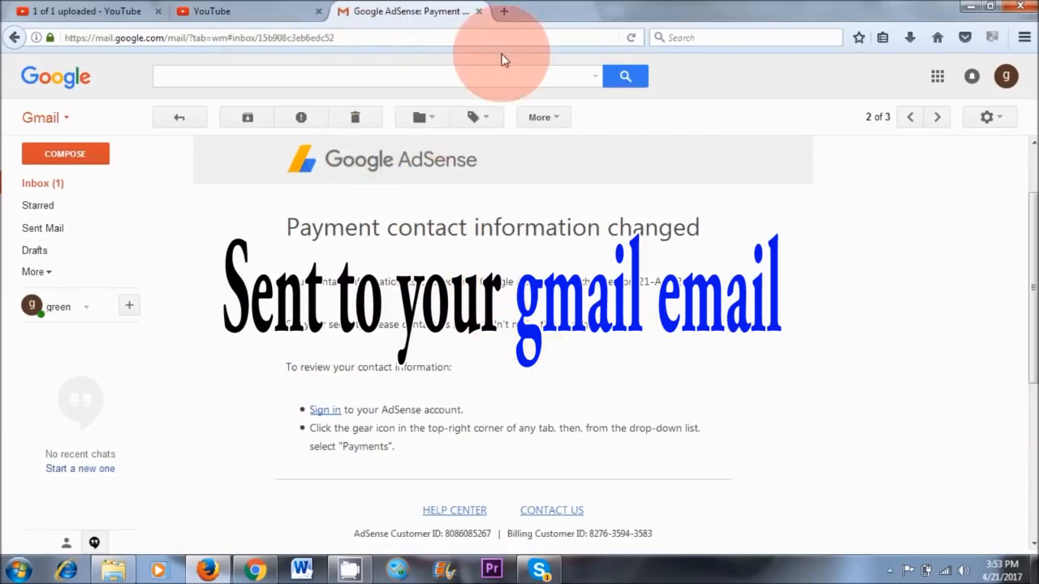
left_click(504, 12)
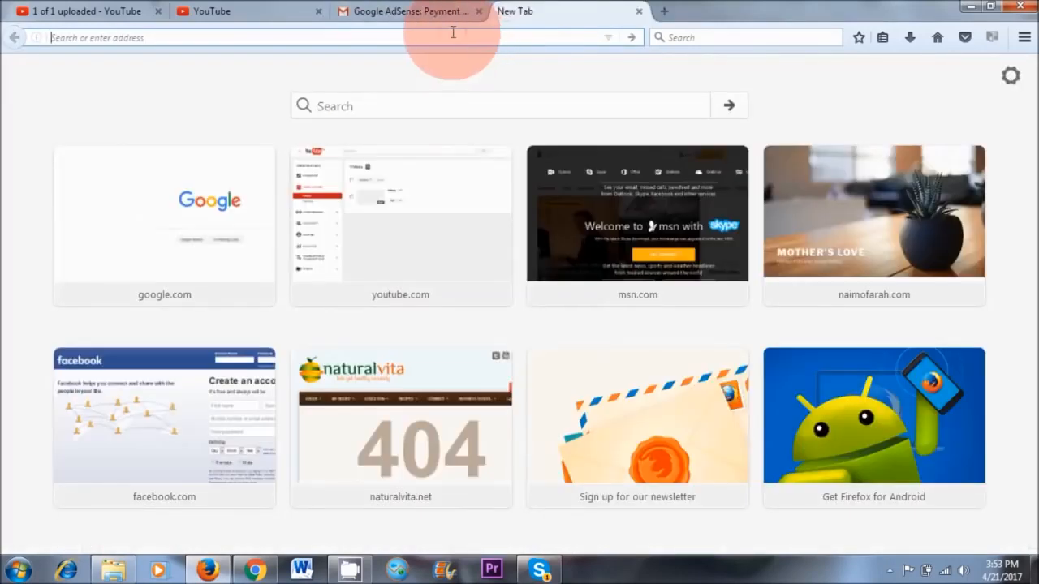
type("www.google.com")
key("Return")
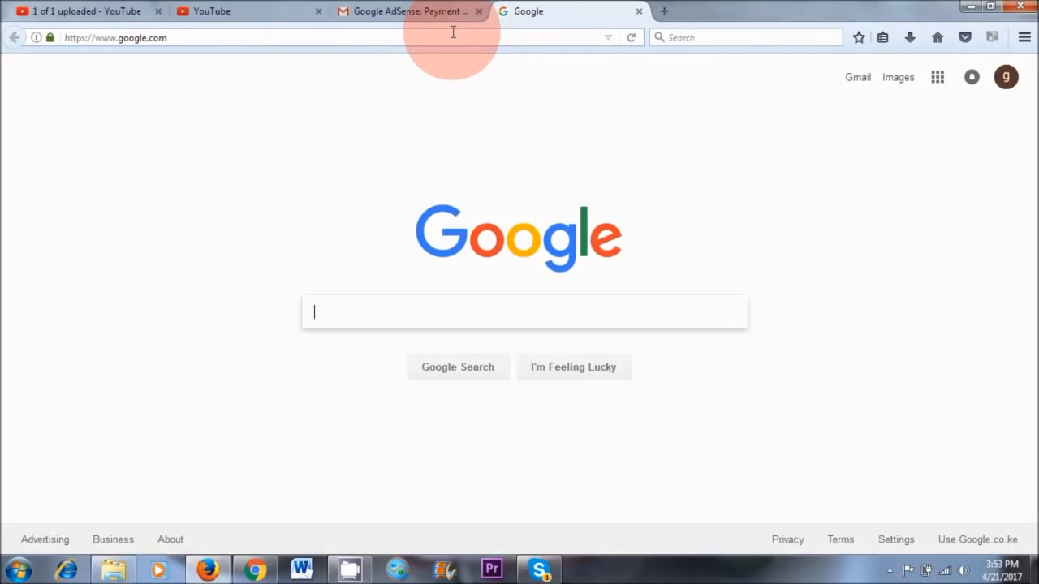
type("adsen")
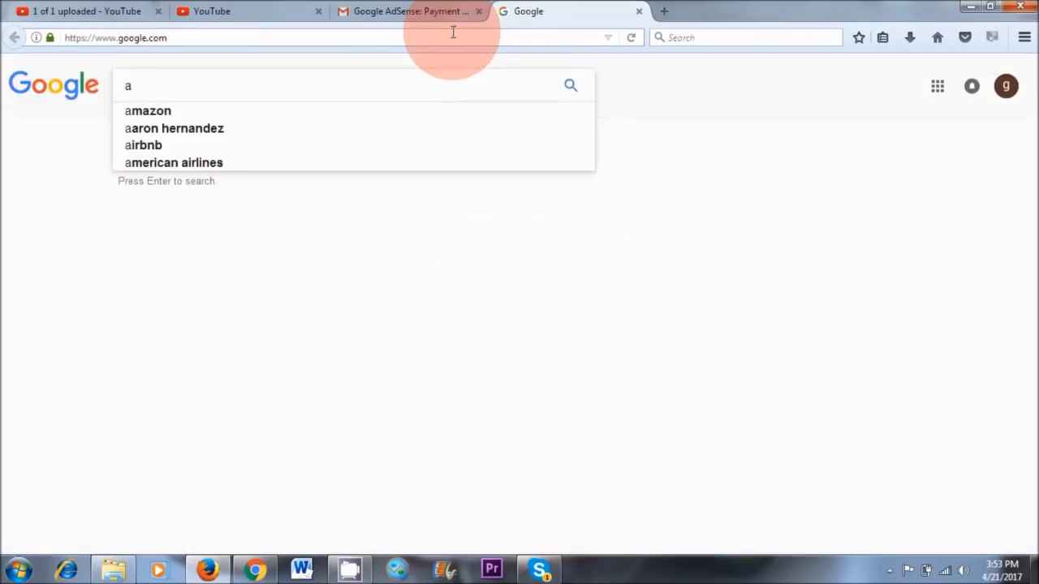
type("sen")
key("Return")
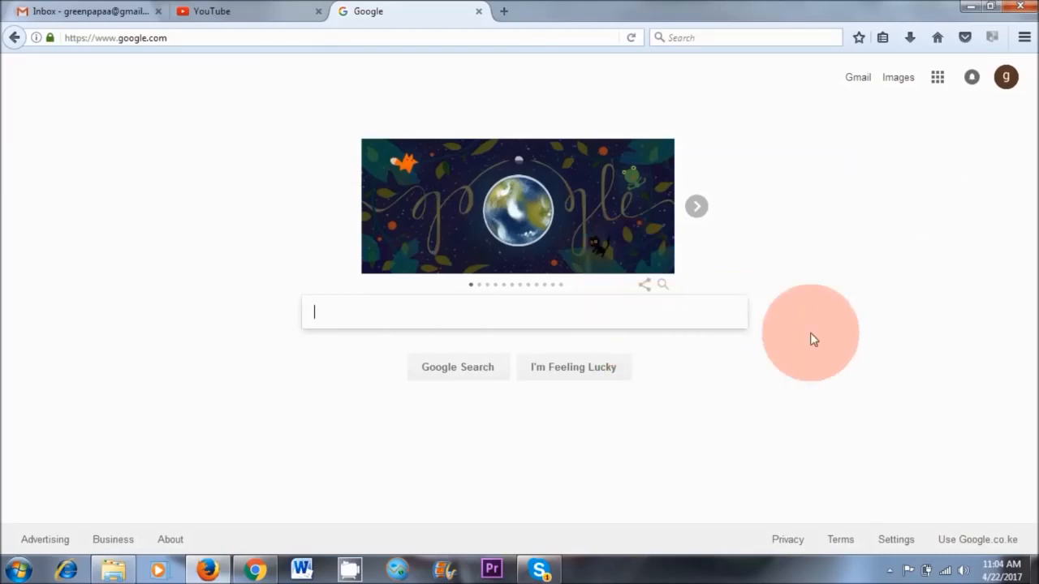
Step: Search Google for "adsense", open the Google AdSense login result and dismiss the new homepage introduction
type("adsense")
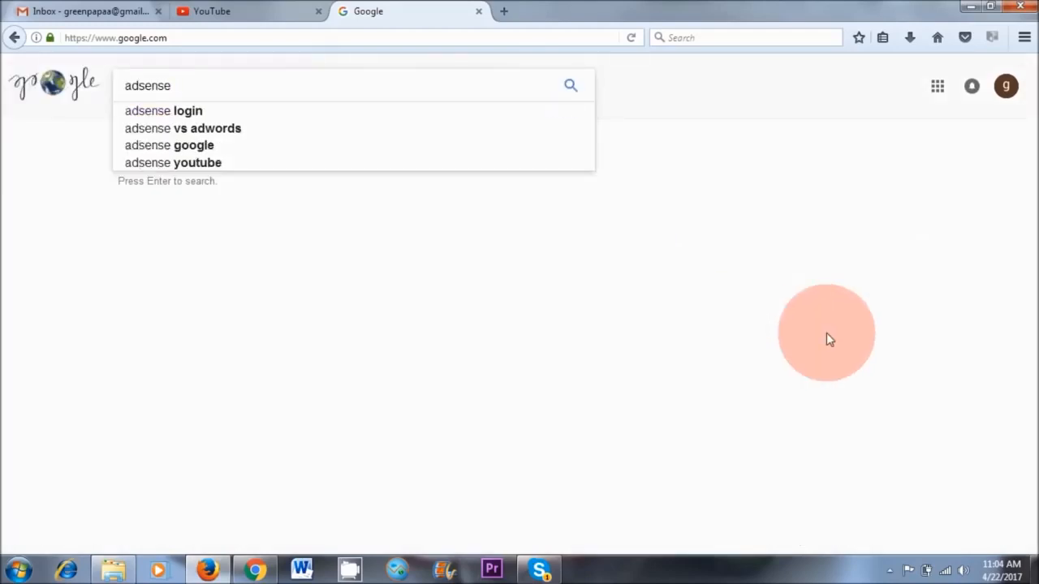
key("Return")
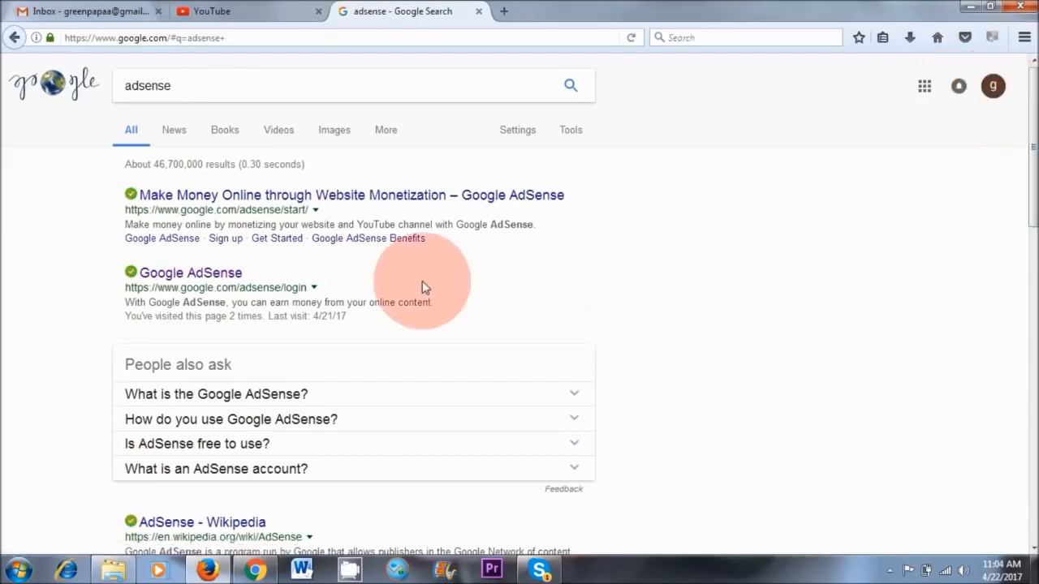
left_click(176, 280)
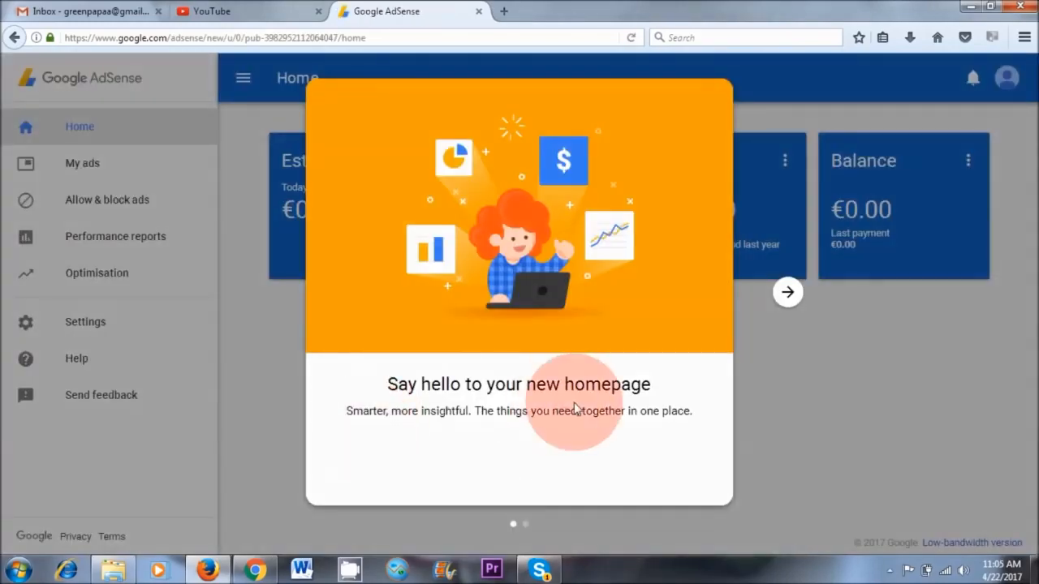
left_click(447, 459)
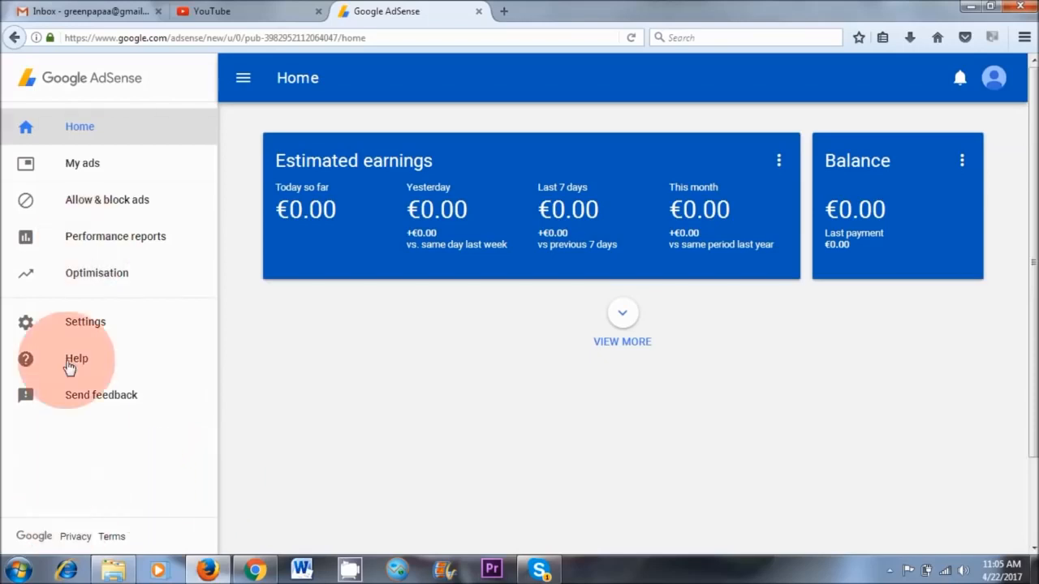
left_click(81, 324)
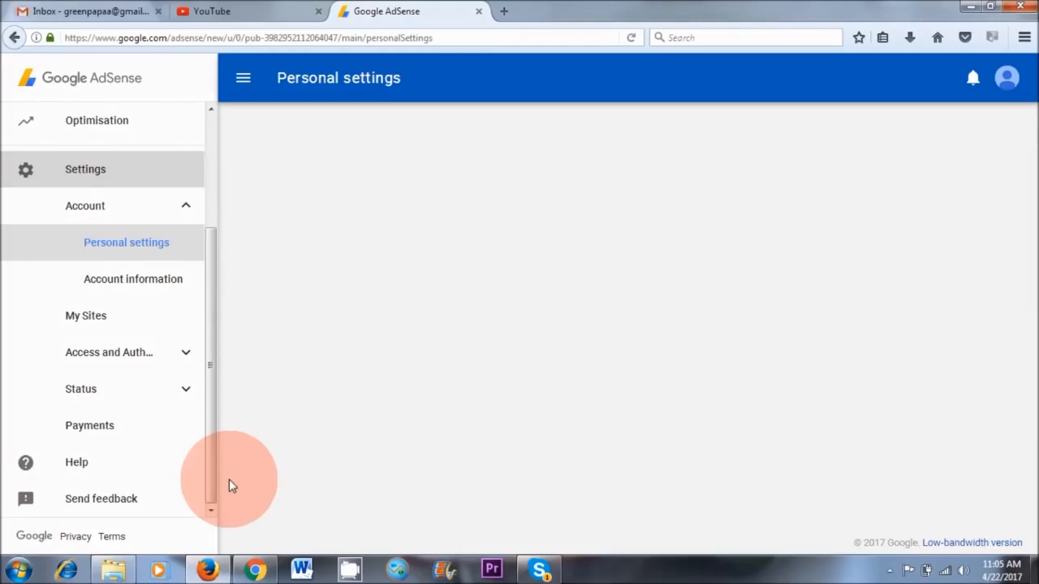
left_click(86, 322)
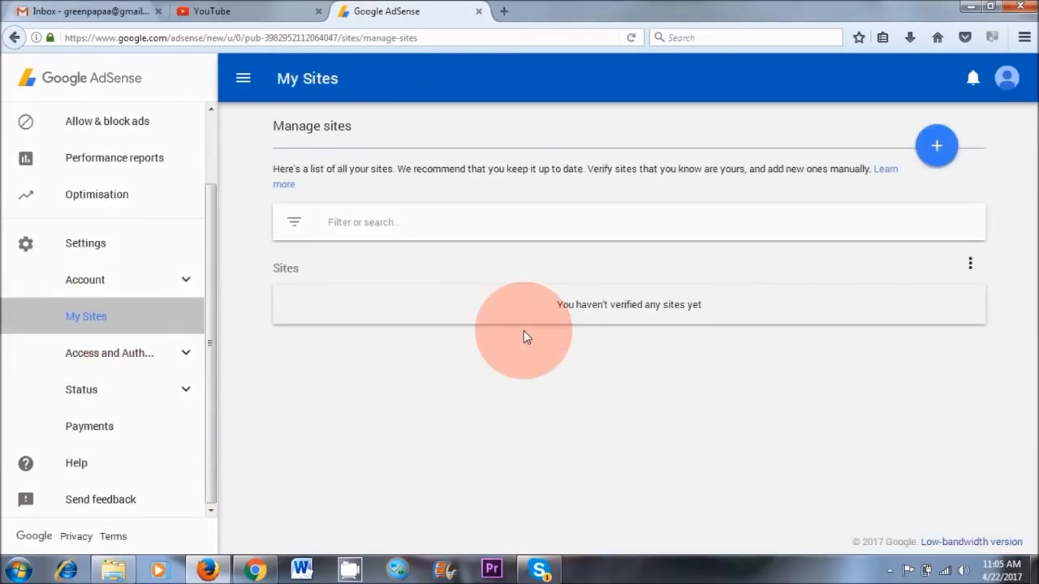
left_click(933, 161)
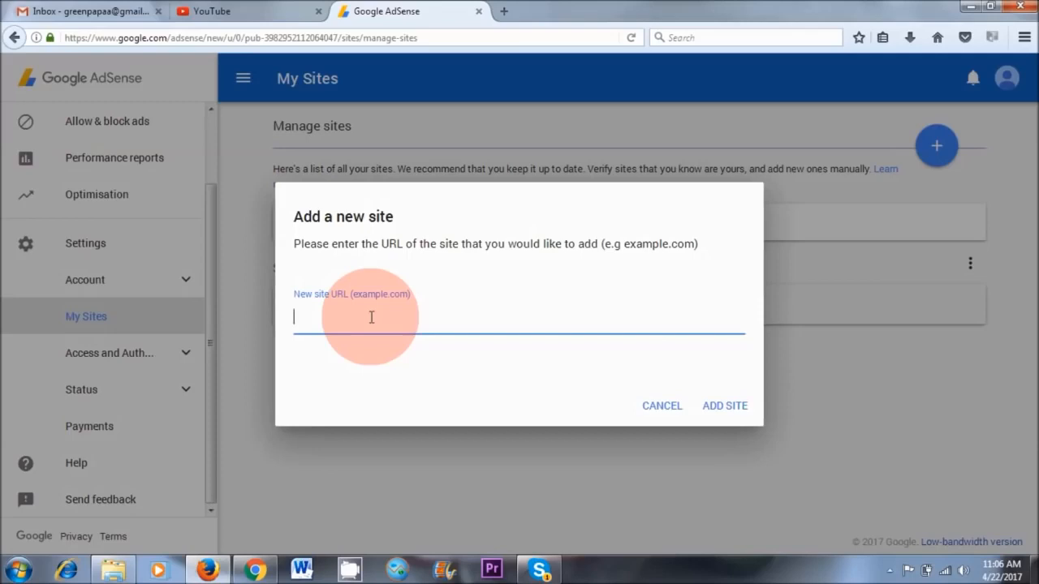
type("http://www.naturalvita.net/")
left_click(727, 408)
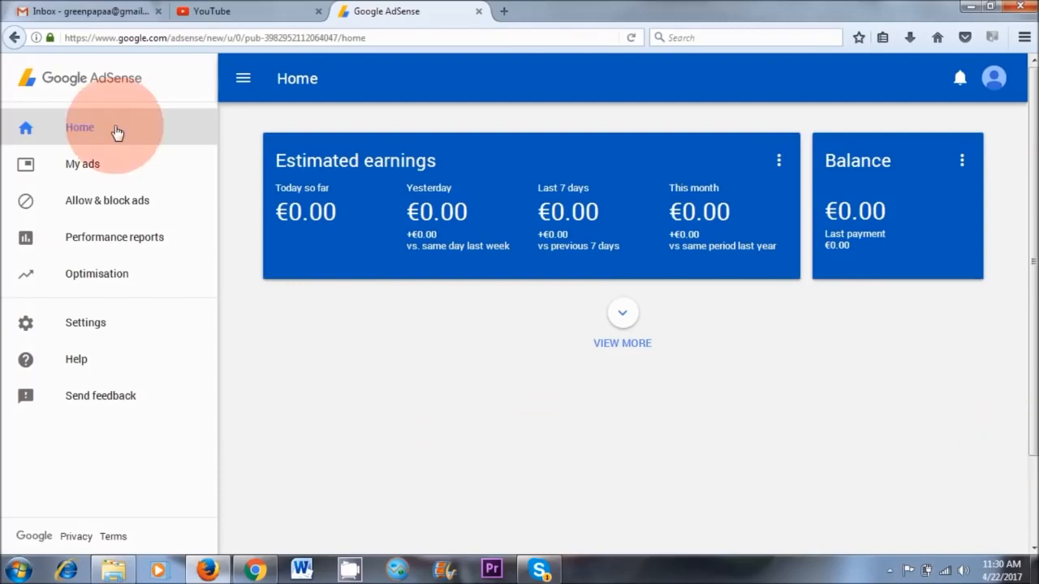
Step: Start a new content ad unit and name it "ad 1"
left_click(97, 162)
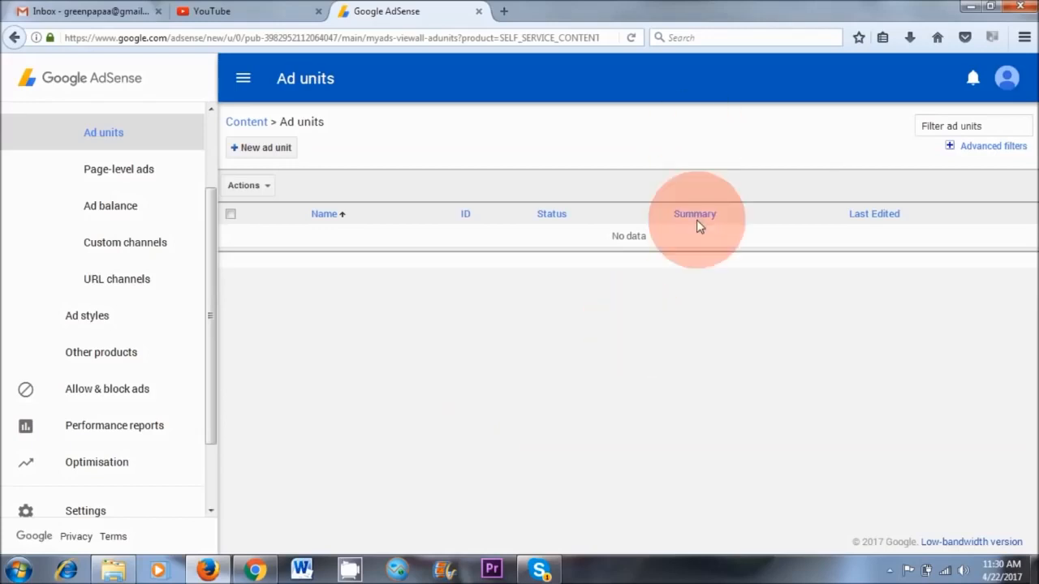
left_click(266, 154)
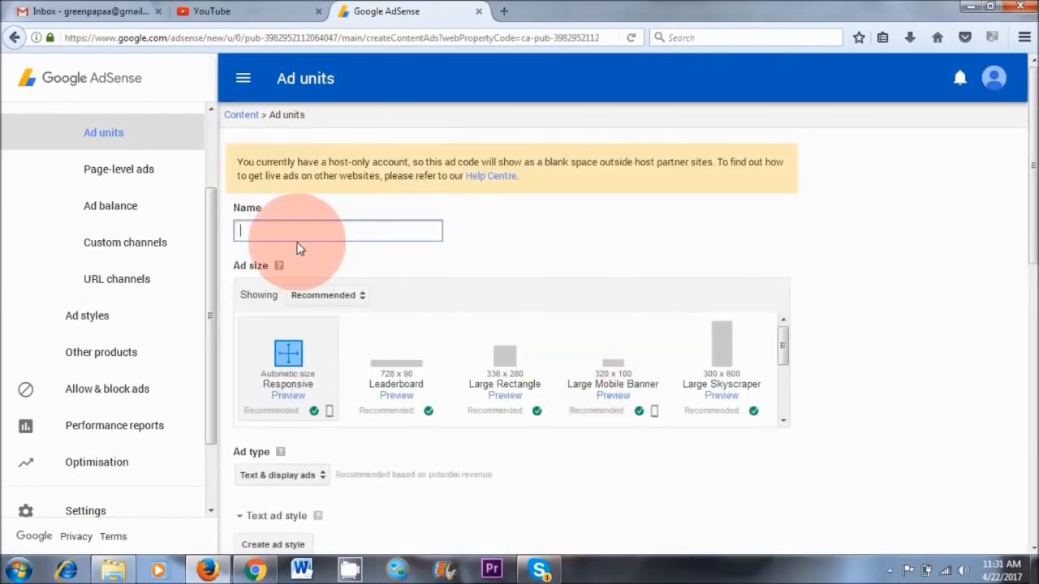
type("ad 1")
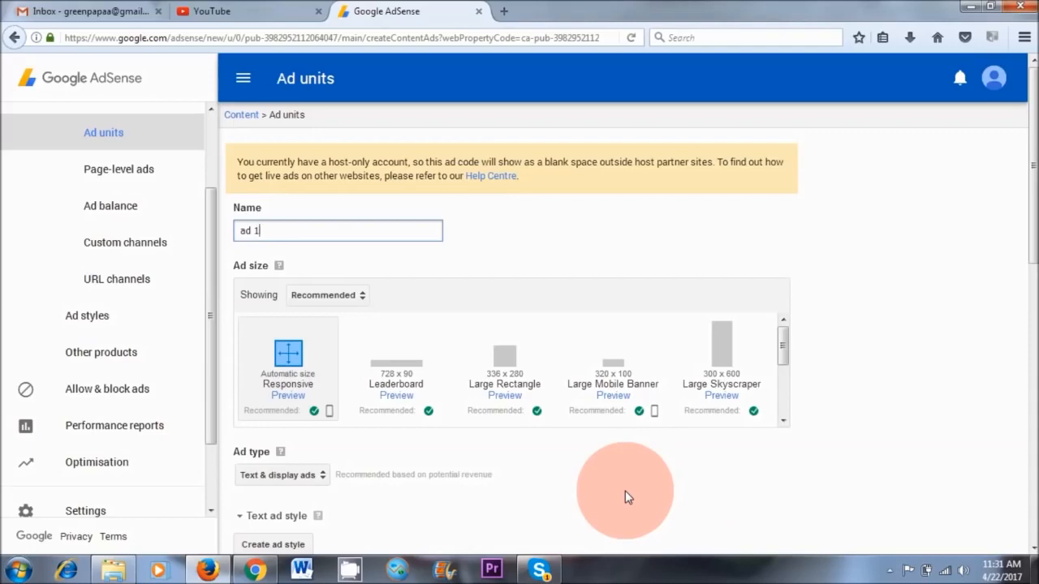
Step: Switch to Chrome, examine the ad placed in the sidebar of the naturalvita.net meditation blog post, and return to the ad unit form in Firefox
left_click(256, 571)
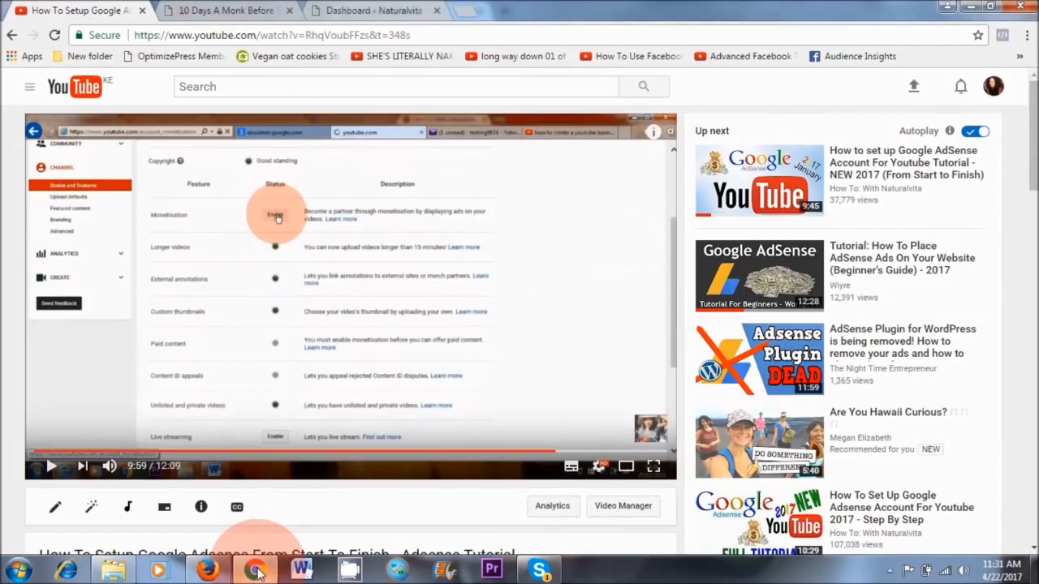
left_click(227, 16)
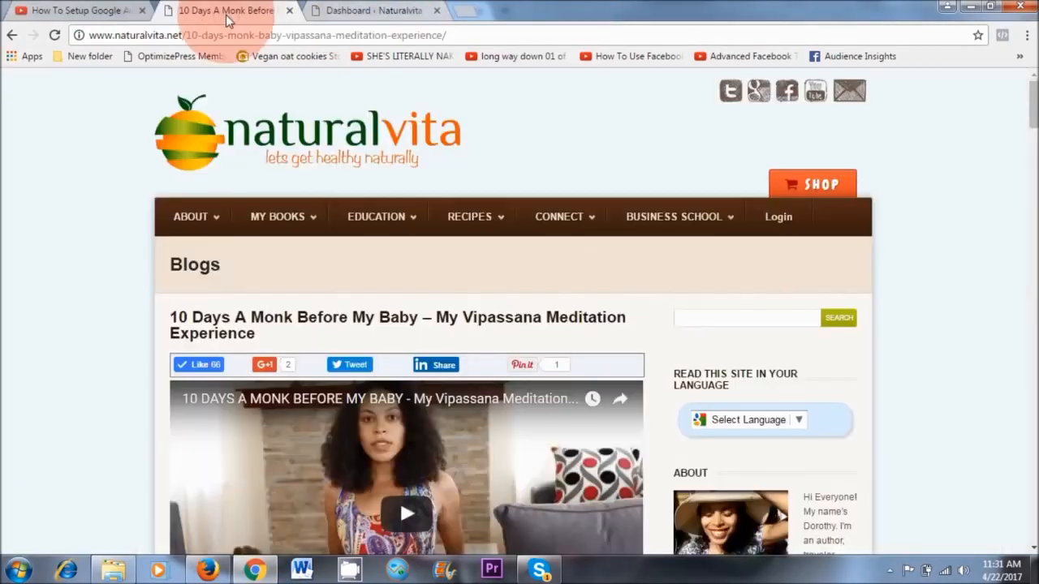
scroll(823, 278, "down", 4)
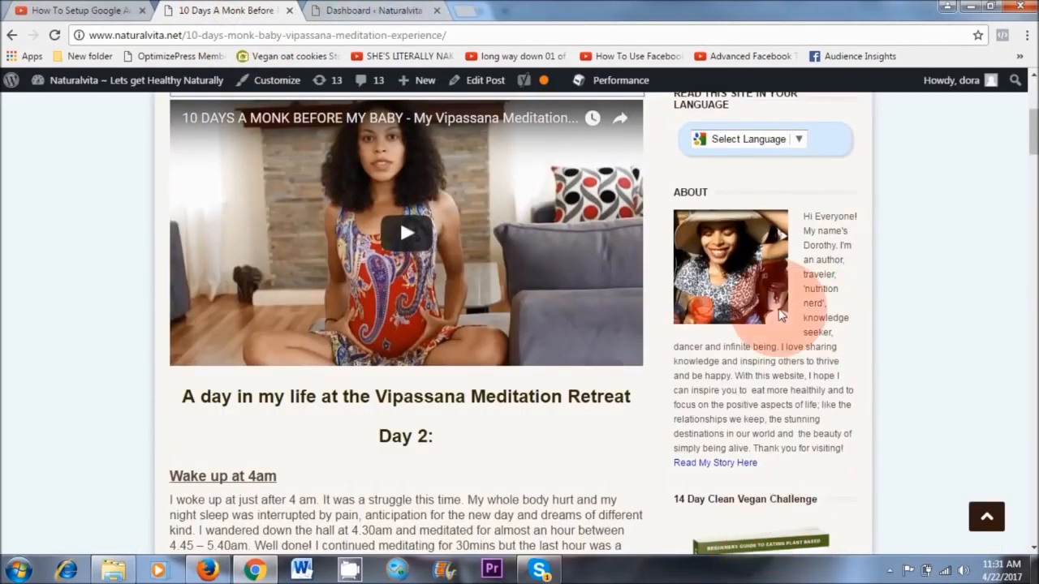
scroll(782, 381, "down", 15)
scroll(781, 445, "down", 6)
scroll(779, 441, "down", 3)
scroll(904, 455, "down", 10)
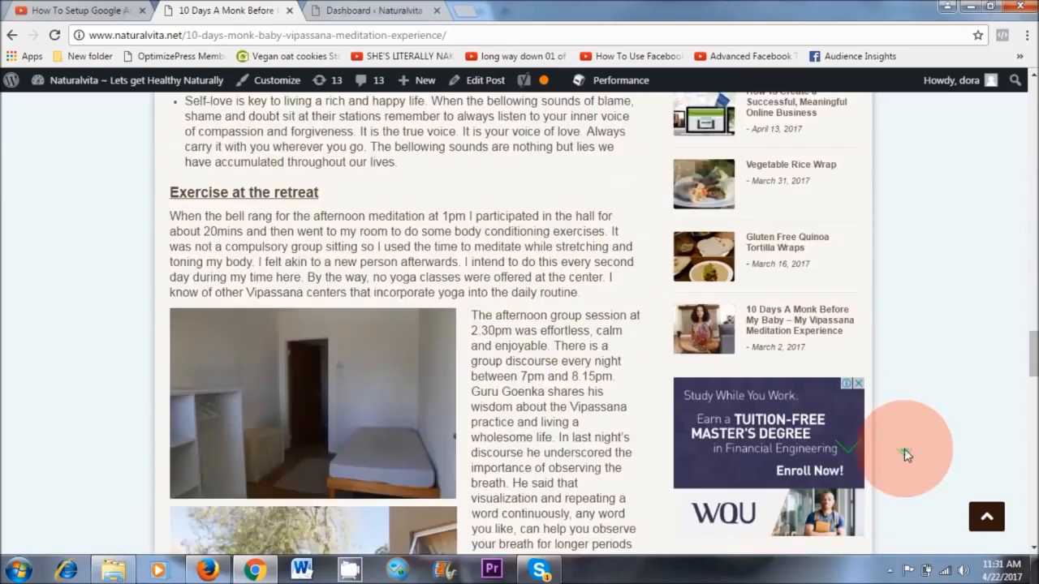
scroll(904, 455, "down", 3)
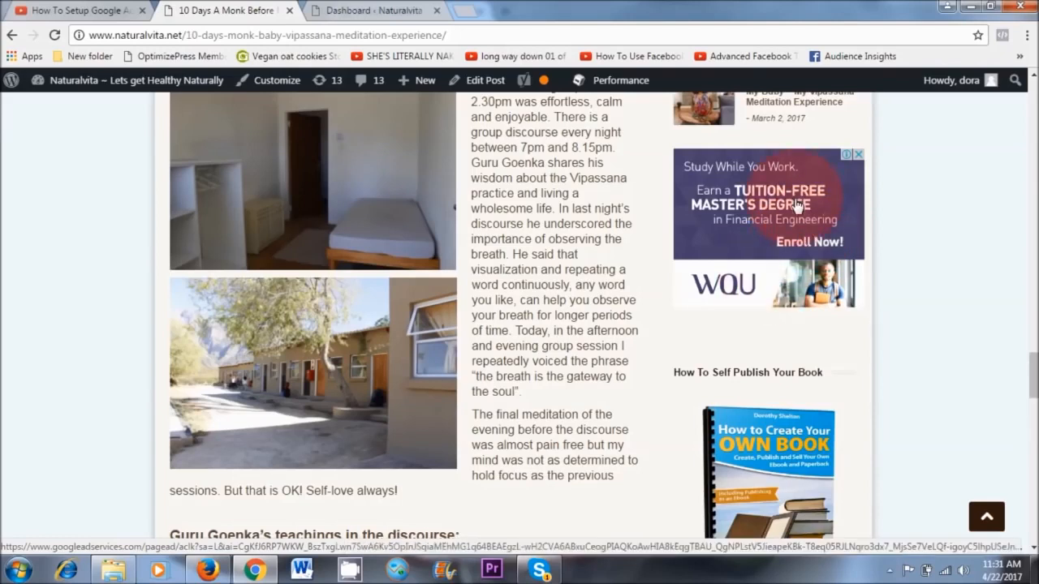
left_click(208, 569)
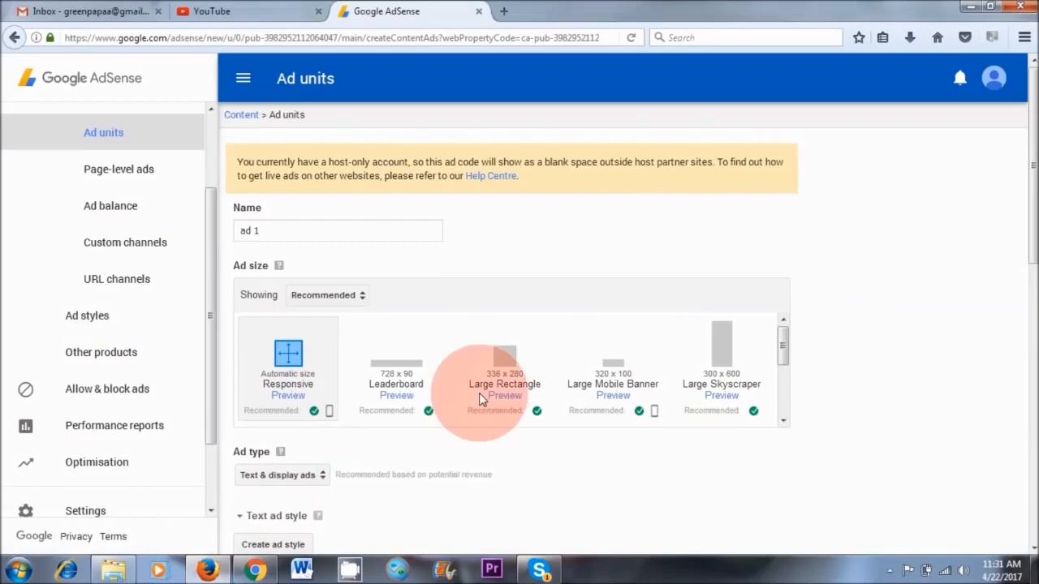
Step: Show the rectangular ad sizes, compare them with the sidebar ad on the naturalvita.net blog post in Chrome, and return to Firefox
left_click(357, 306)
left_click(352, 366)
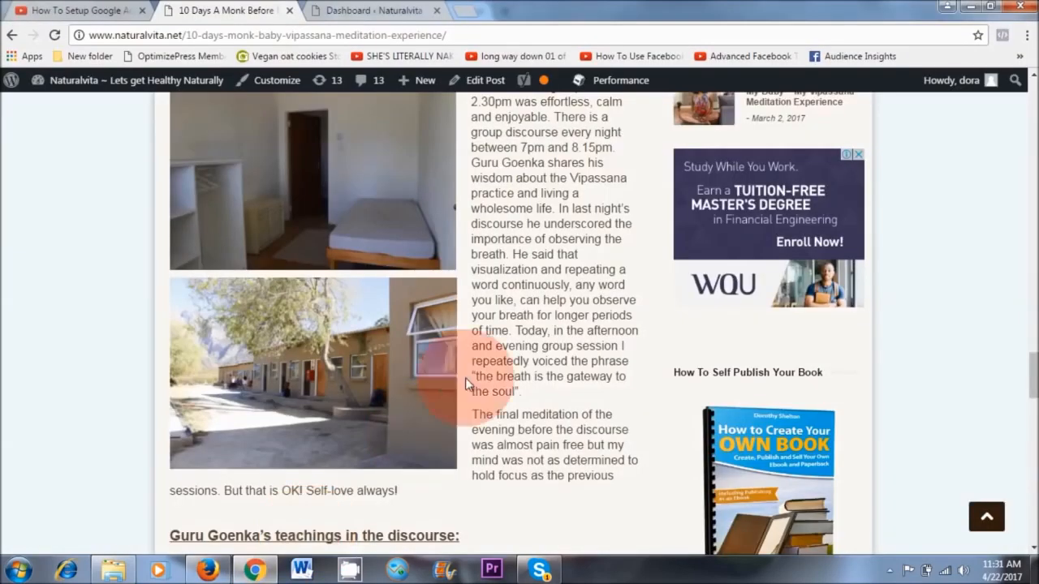
scroll(467, 383, "up", 8)
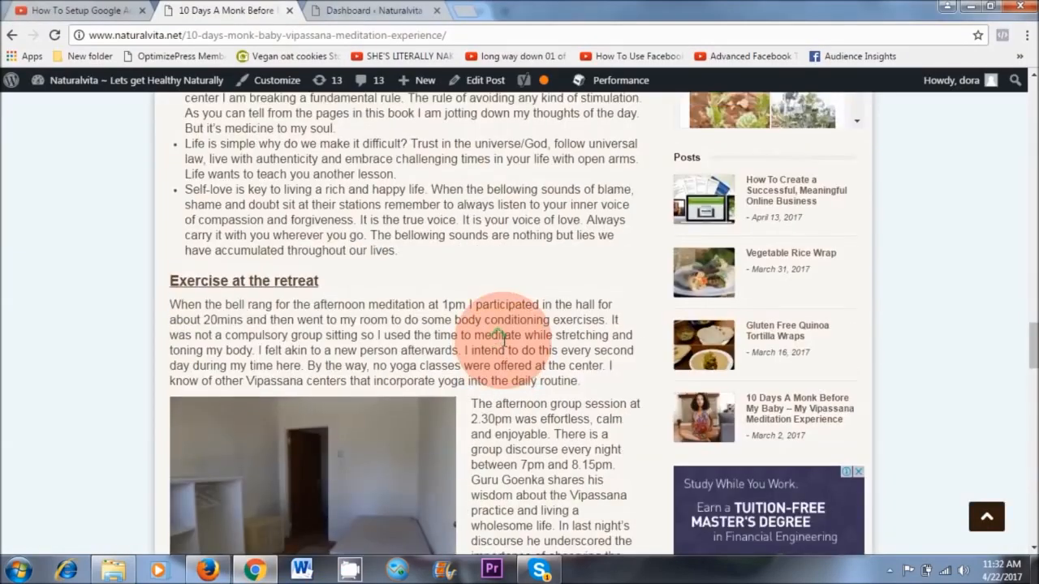
scroll(309, 232, "up", 5)
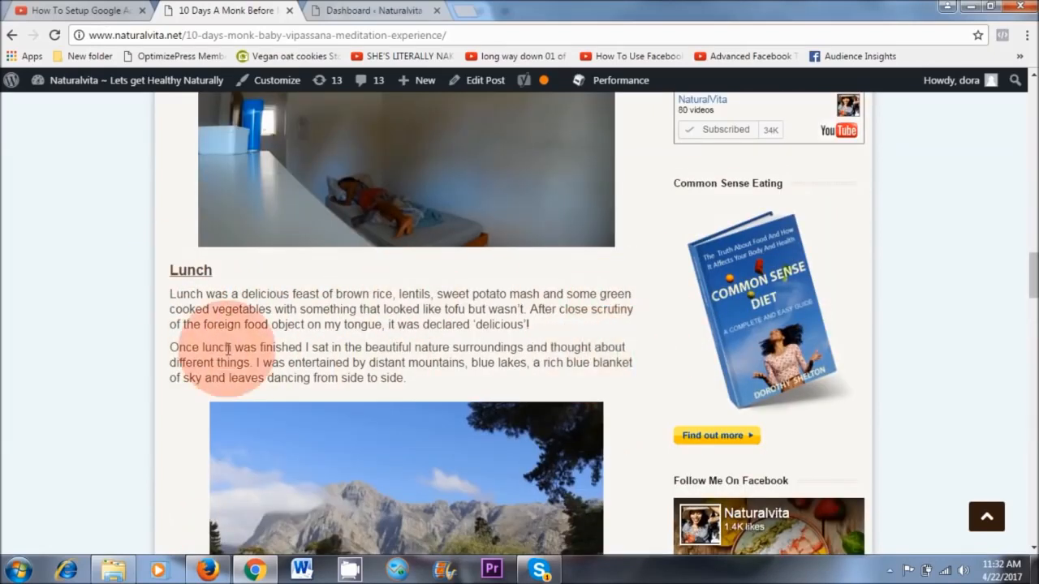
left_click(208, 571)
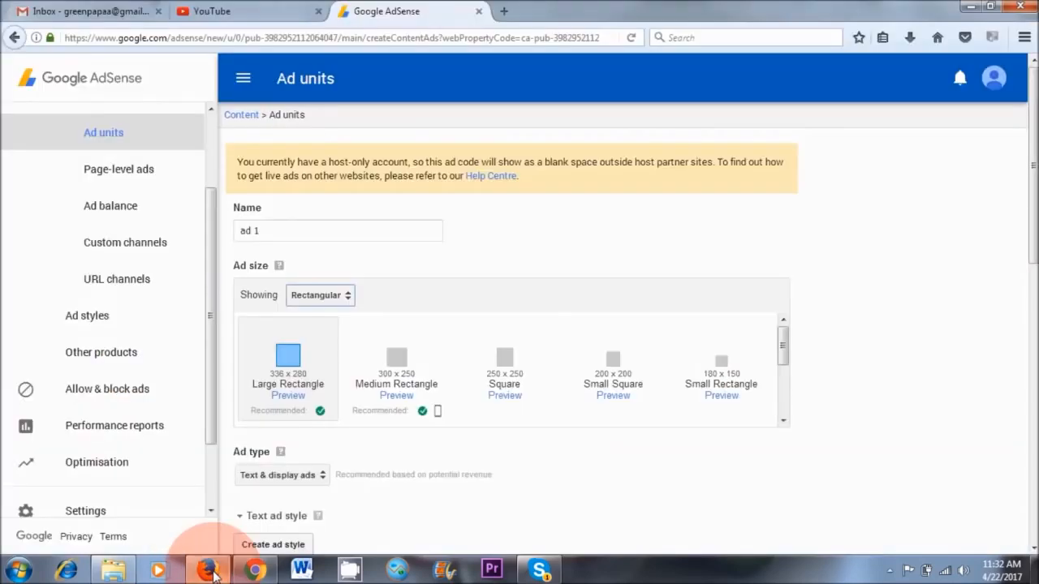
Step: Review the horizontal banner sizes, and choose the 250 x 250 Square from the rectangular ad sizes
left_click(316, 295)
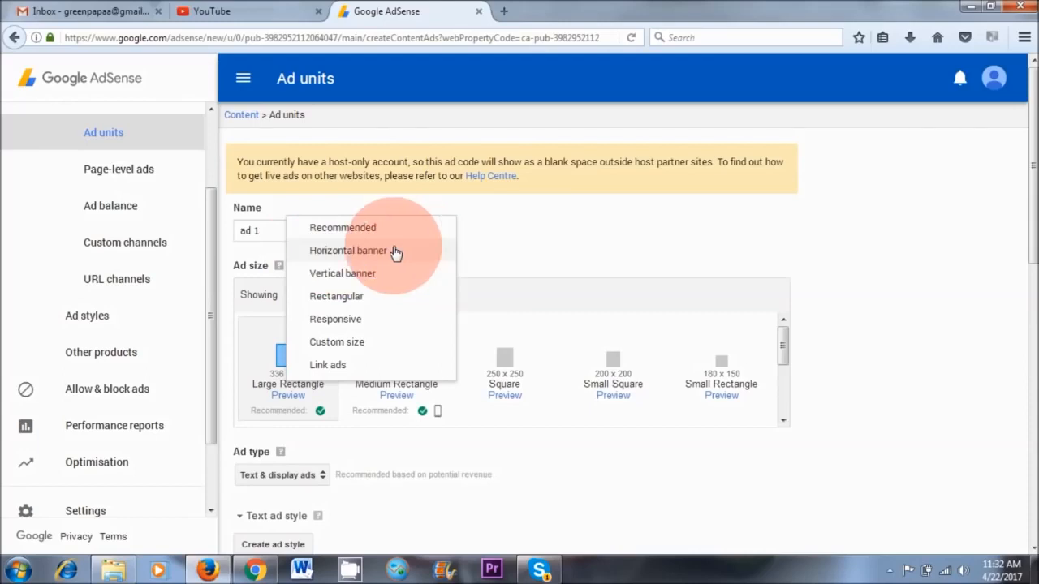
left_click(367, 250)
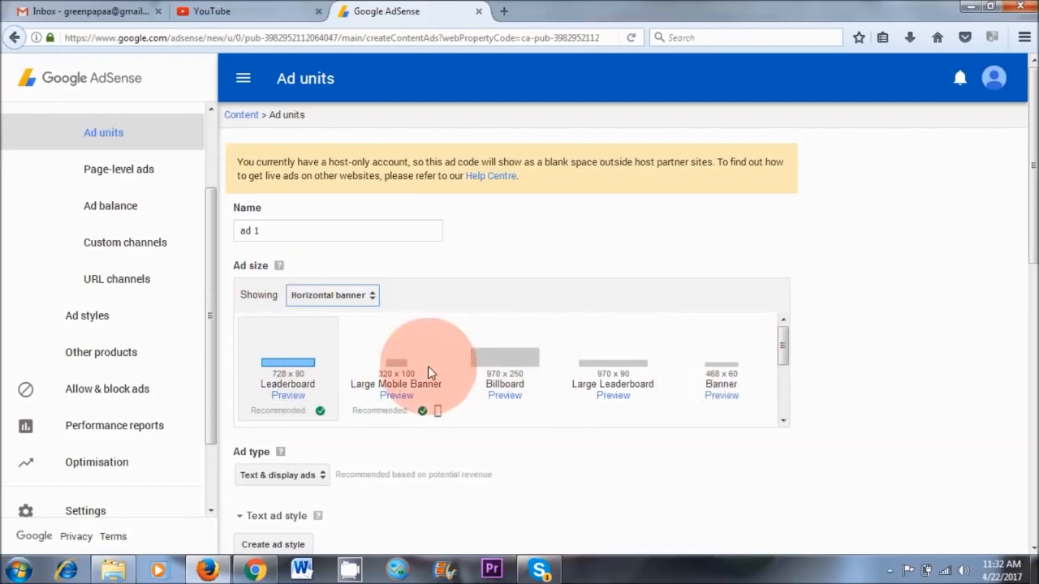
left_click(365, 301)
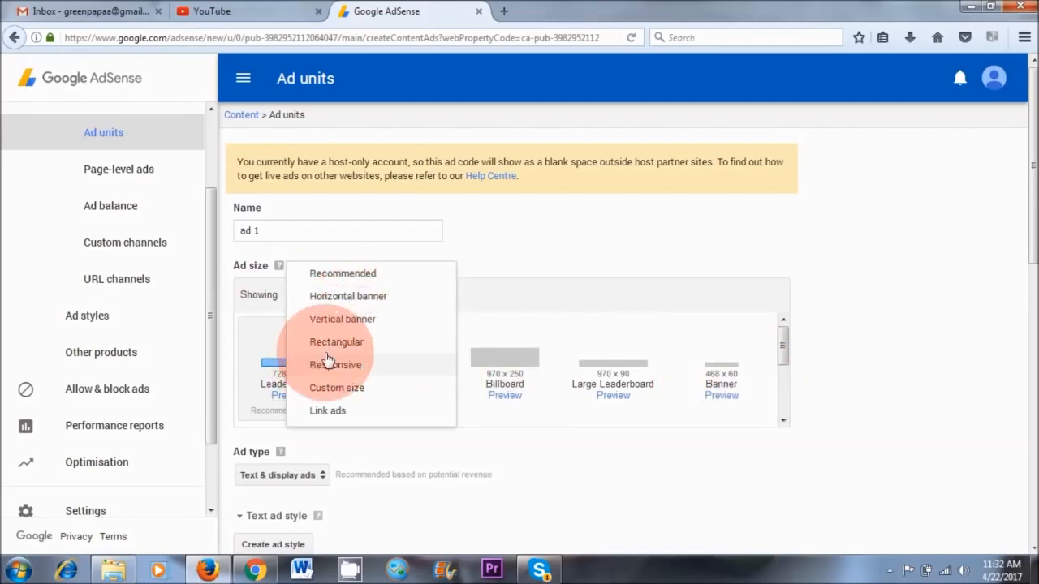
left_click(358, 344)
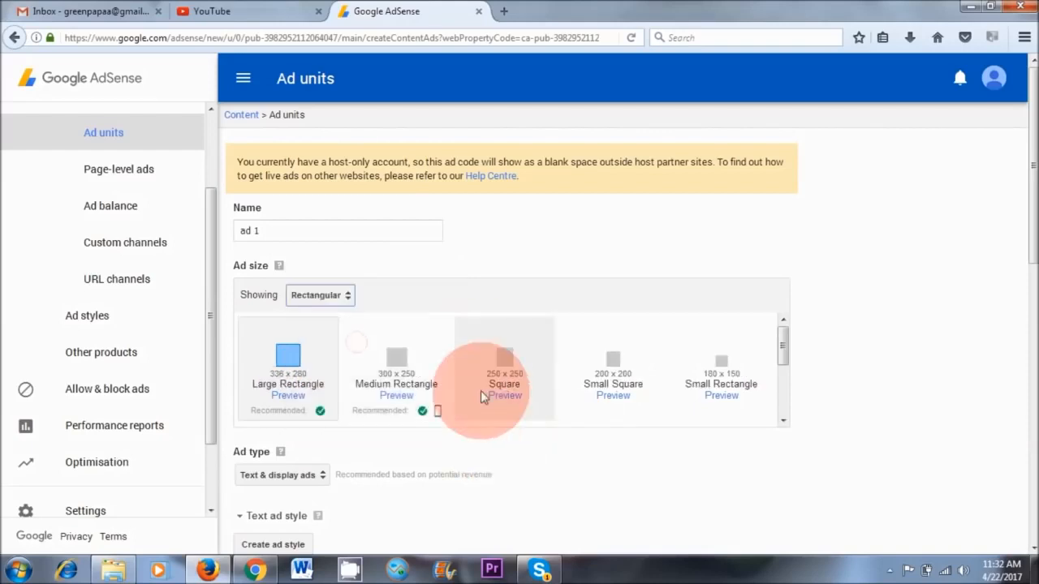
left_click(504, 387)
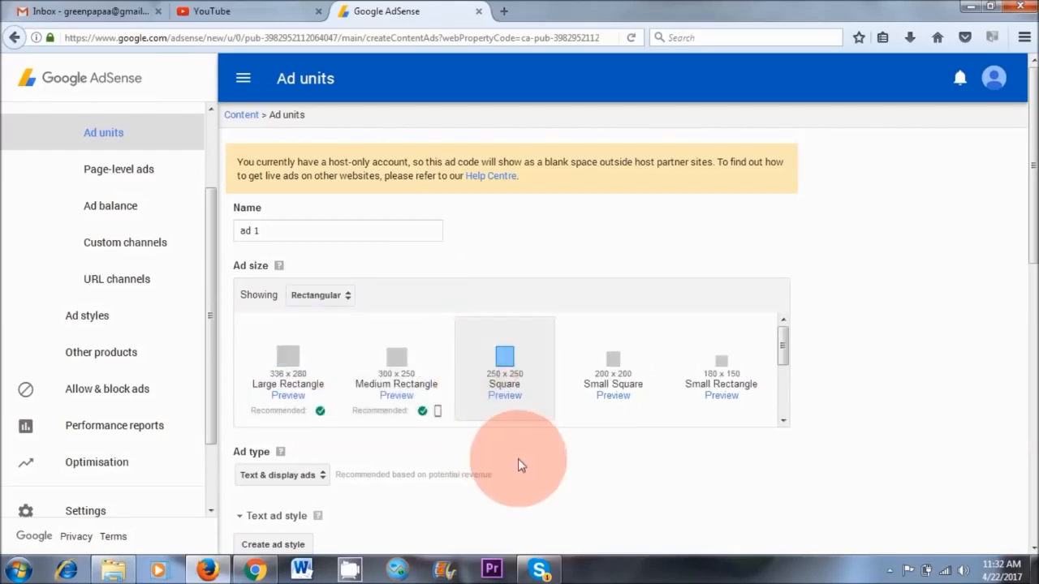
Step: Check the blog page in Chrome, and select the Minimalist text ad style for the ad unit in Firefox
scroll(517, 460, "down", 5)
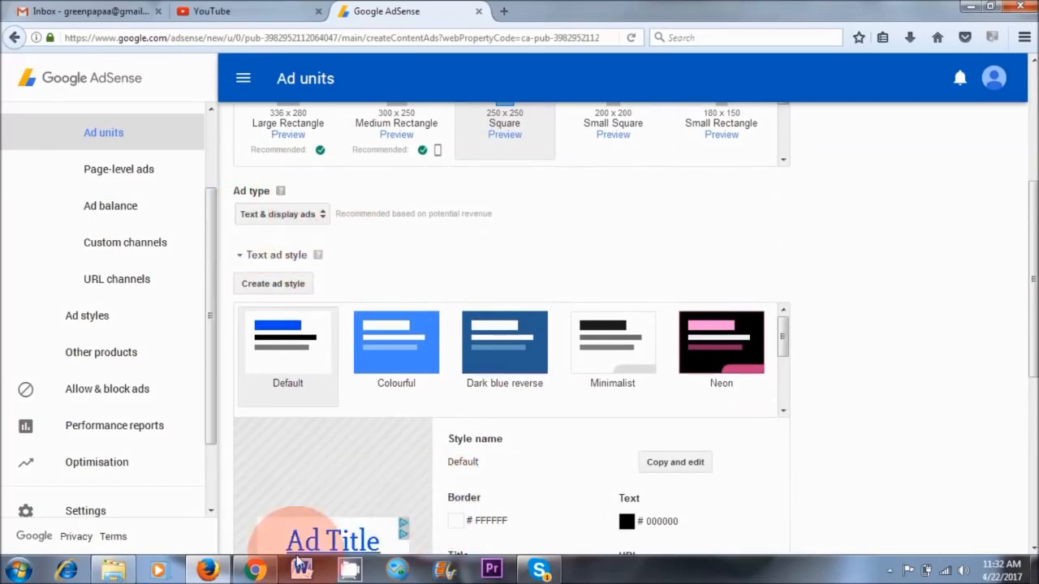
left_click(255, 569)
scroll(891, 394, "down", 8)
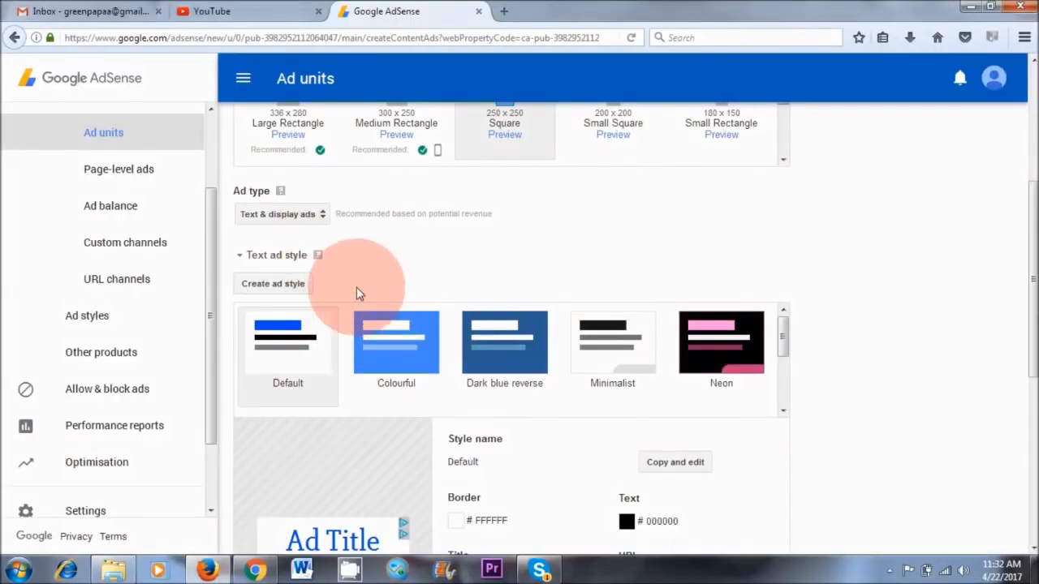
left_click(333, 255)
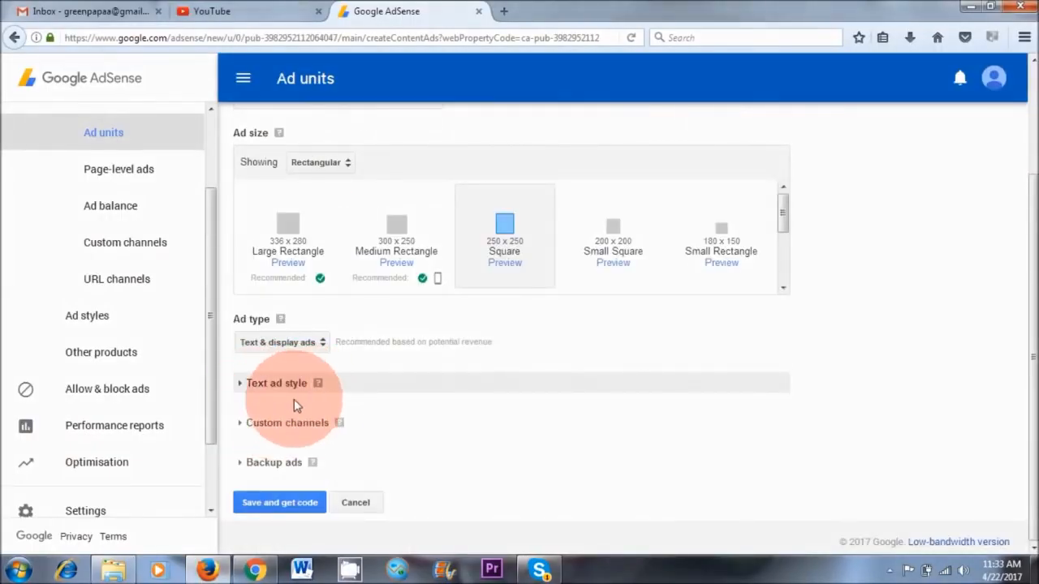
left_click(240, 385)
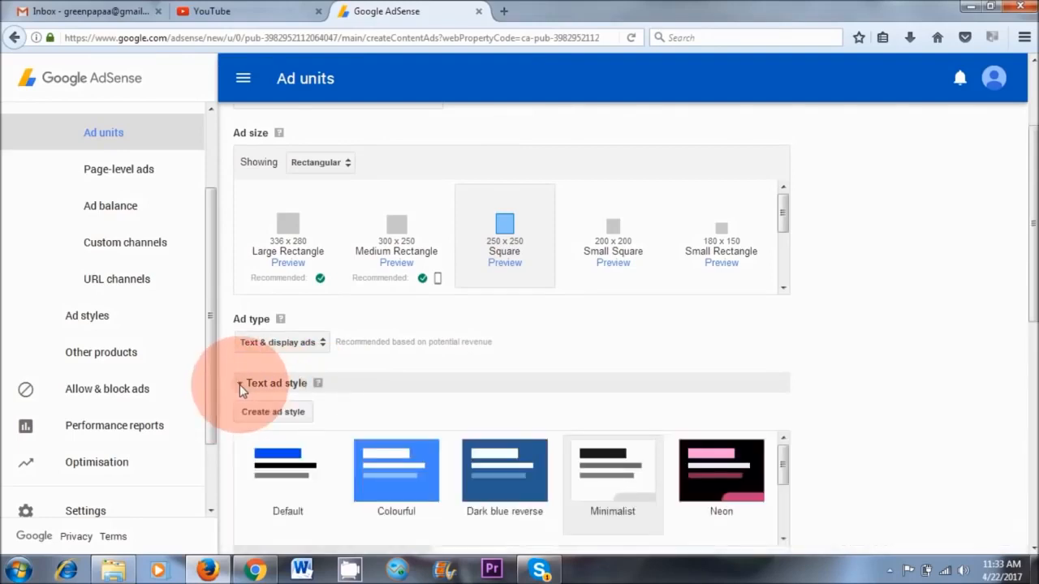
Step: Copy the Minimalist text ad style for editing and name the copy "ad 1"
scroll(495, 395, "down", 3)
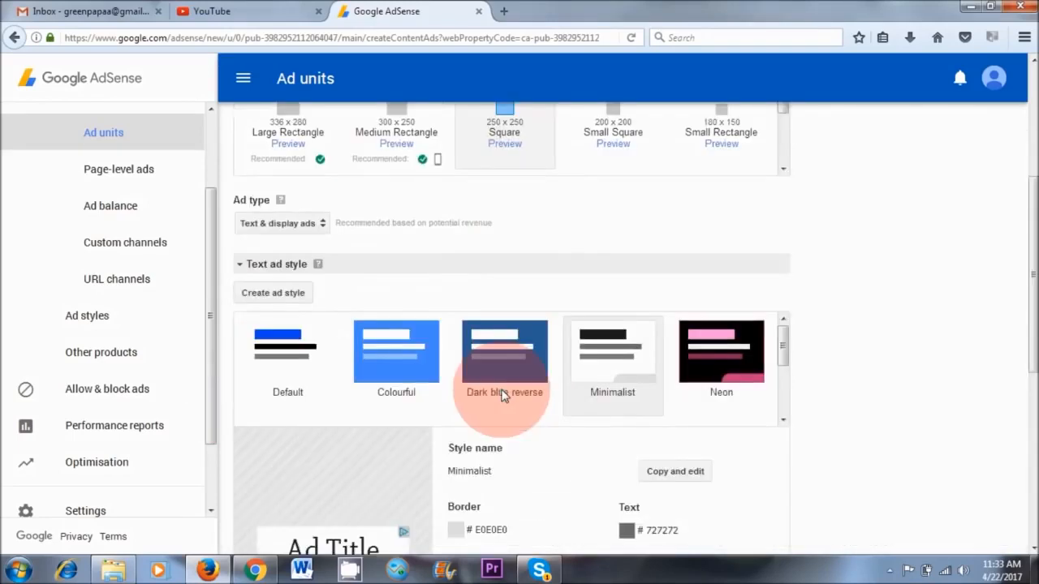
left_click(673, 331)
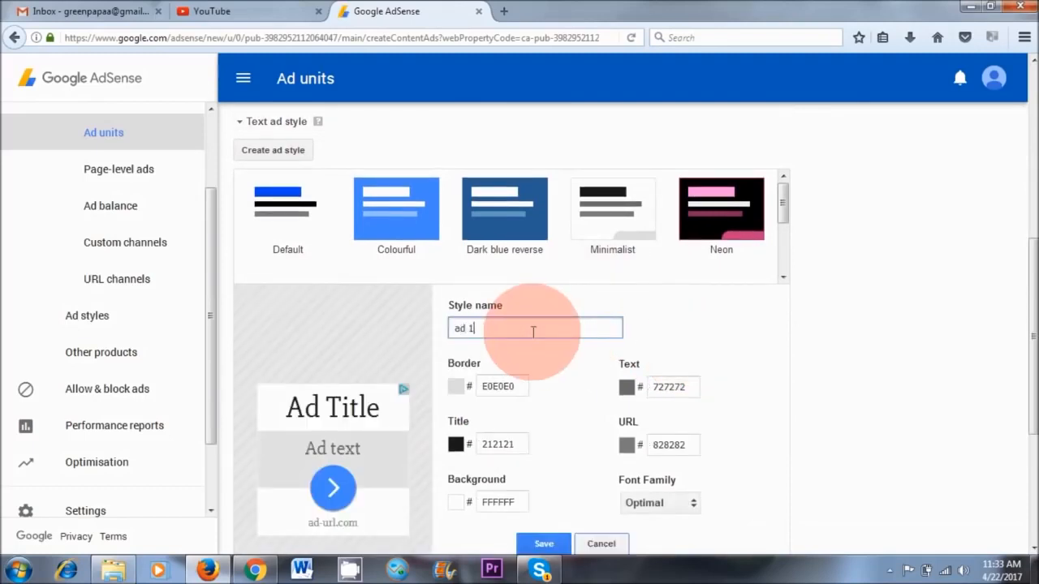
left_click(717, 325)
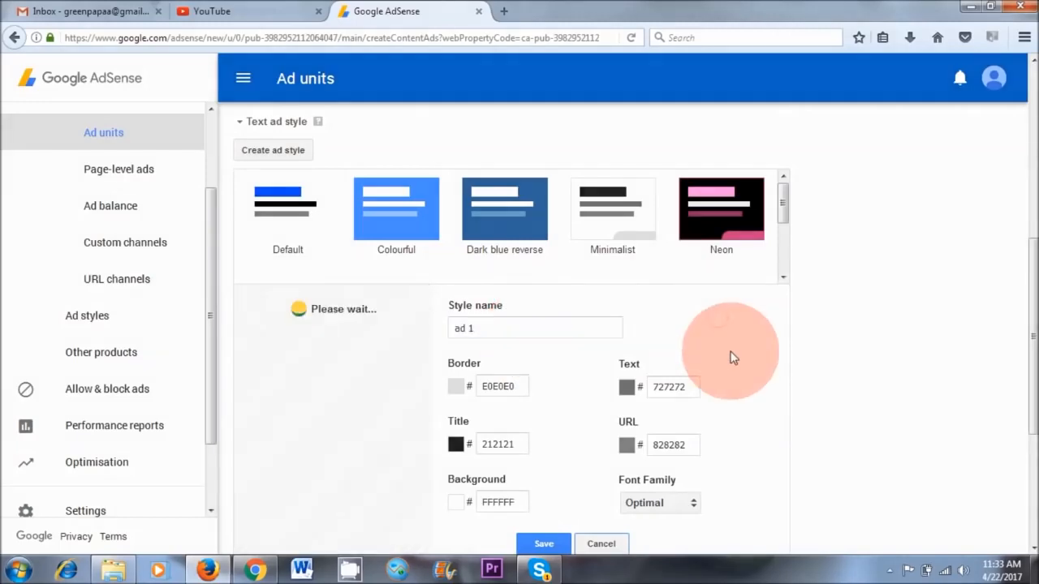
Step: Set the text colour of the "ad 1" style to purple 800080 and save the style
scroll(690, 341, "down", 2)
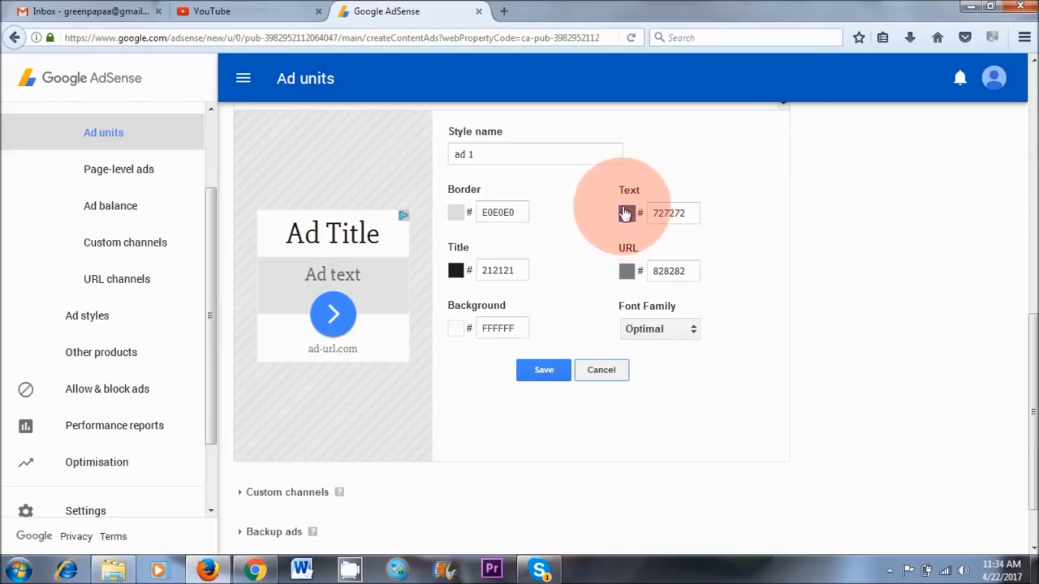
left_click(626, 213)
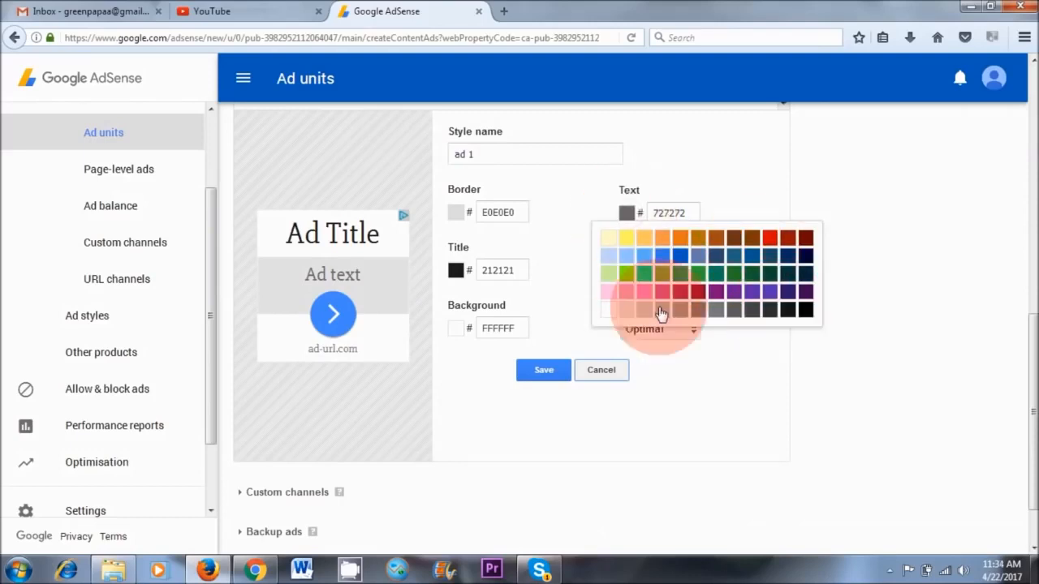
left_click(715, 291)
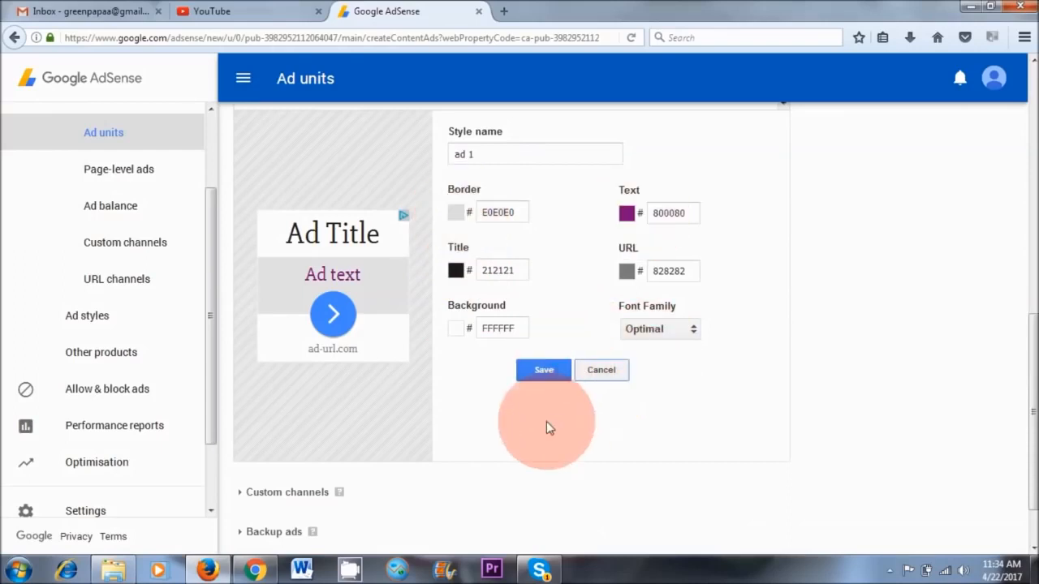
left_click(542, 367)
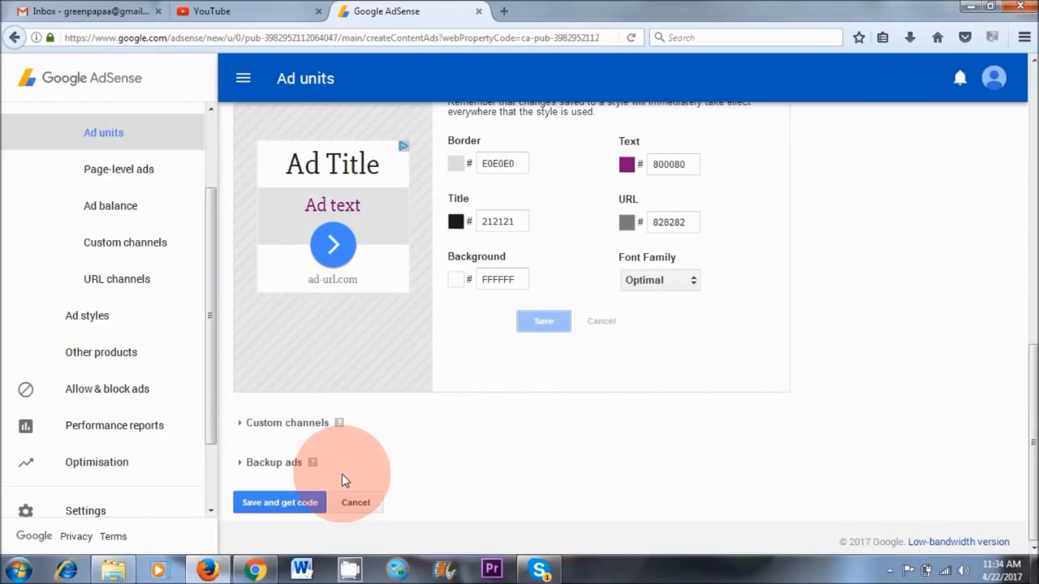
Step: Expand the backup ads options, dismiss the Skype notification, and save the ad unit to get its code
left_click(237, 463)
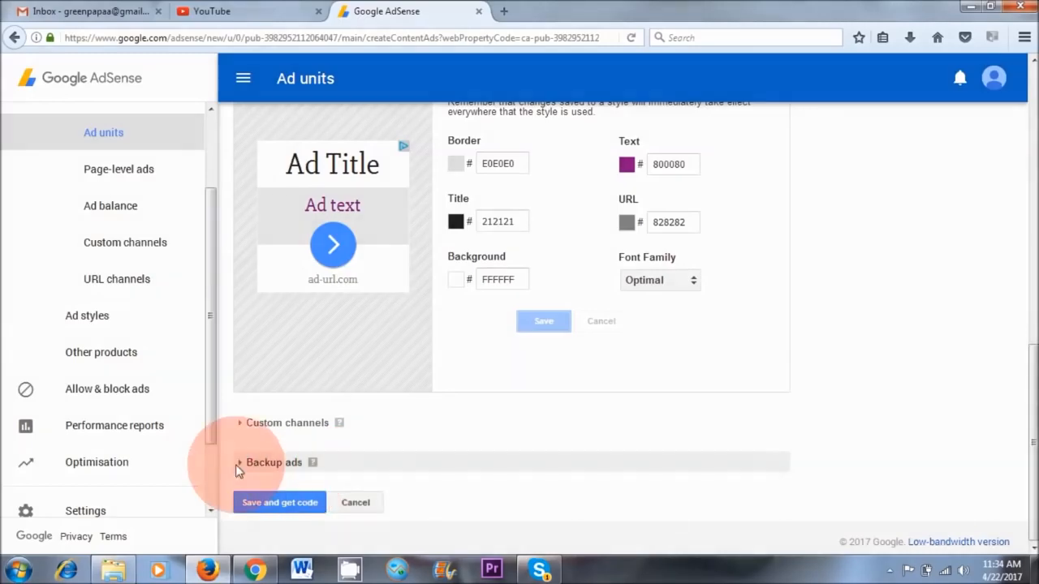
scroll(432, 490, "down", 2)
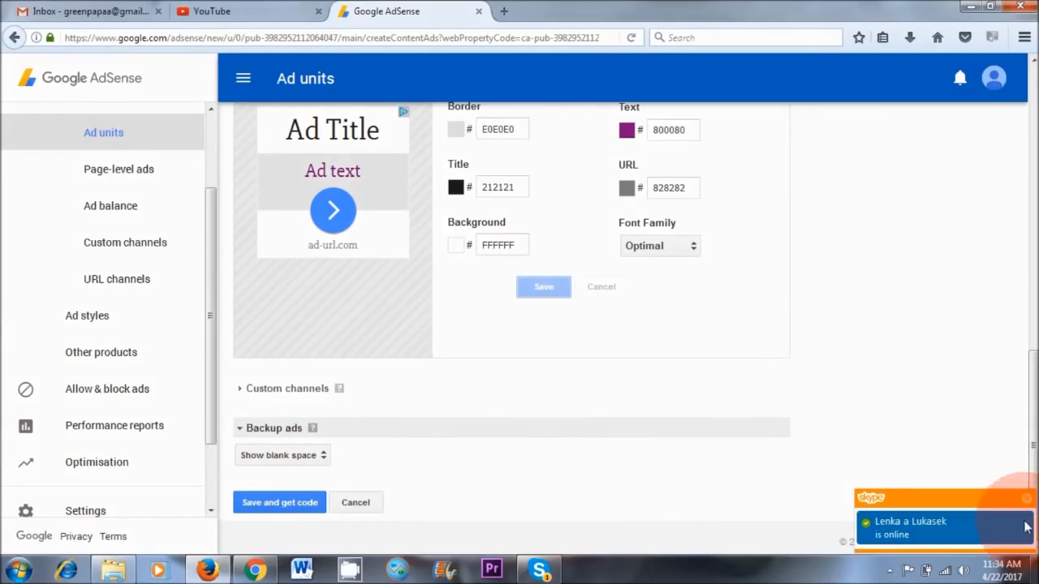
left_click(1027, 502)
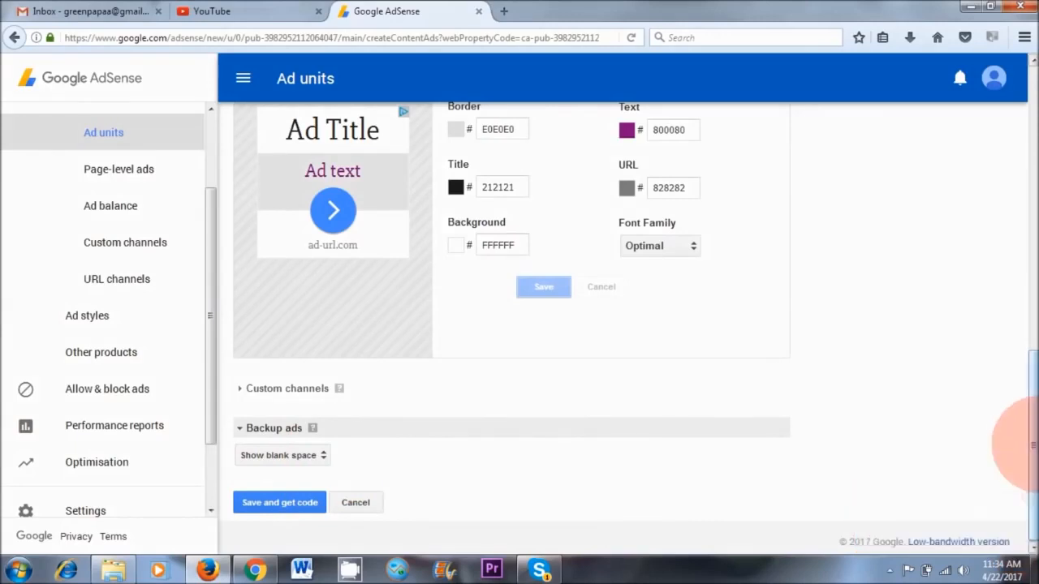
left_click(276, 504)
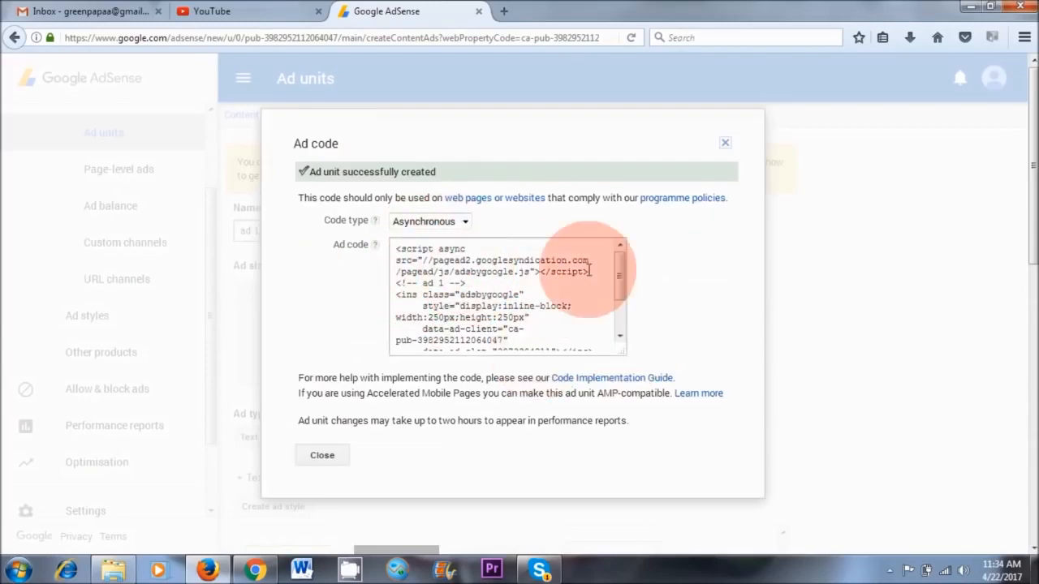
Step: Change the ad code type to Synchronous and copy the entire ad code
left_click(446, 222)
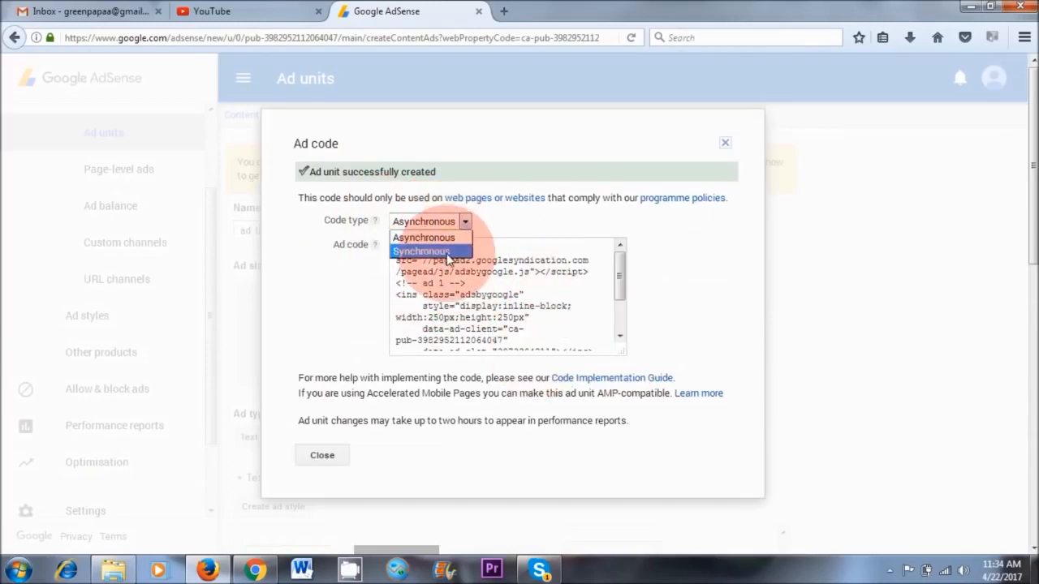
left_click(448, 252)
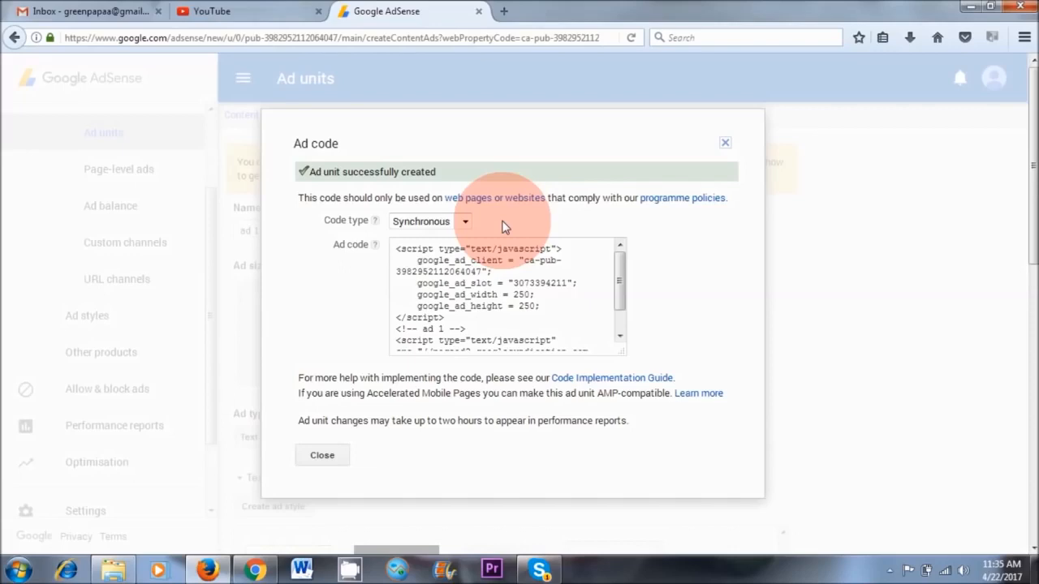
left_click(466, 267)
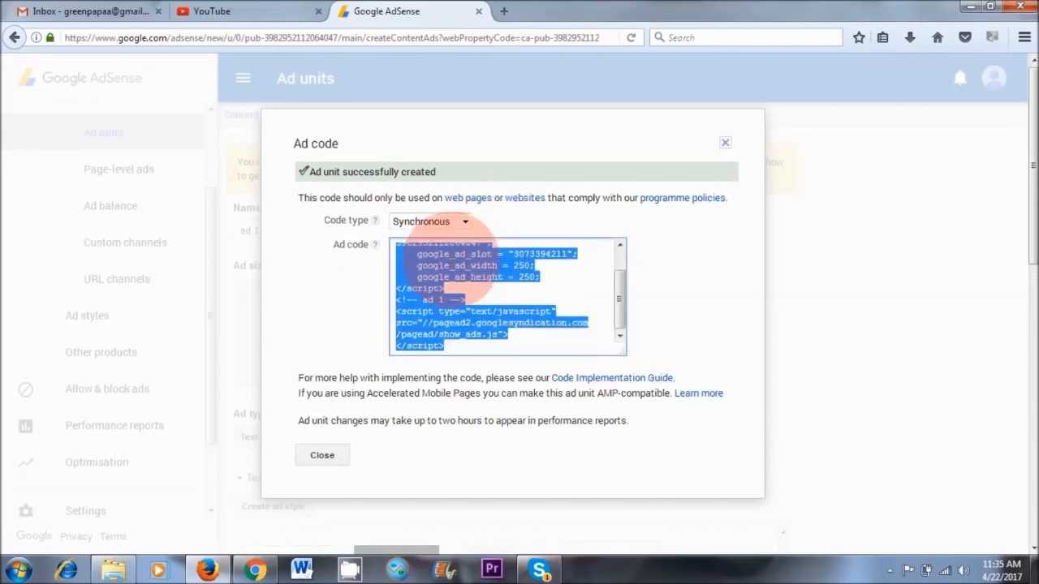
right_click(469, 264)
left_click(496, 313)
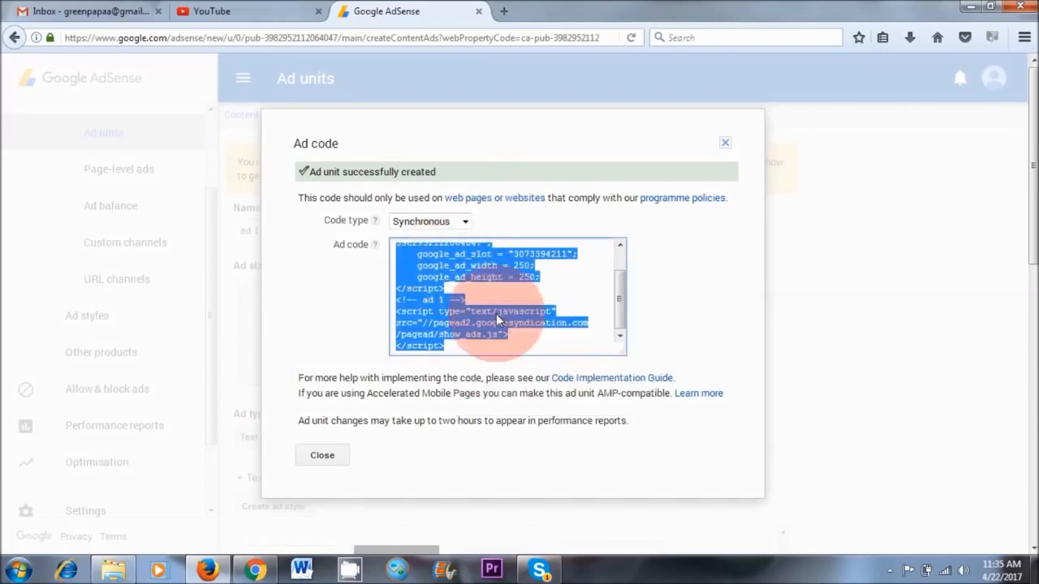
Step: Switch to Chrome and open the Widgets page from the naturalvita.net WordPress dashboard
left_click(255, 571)
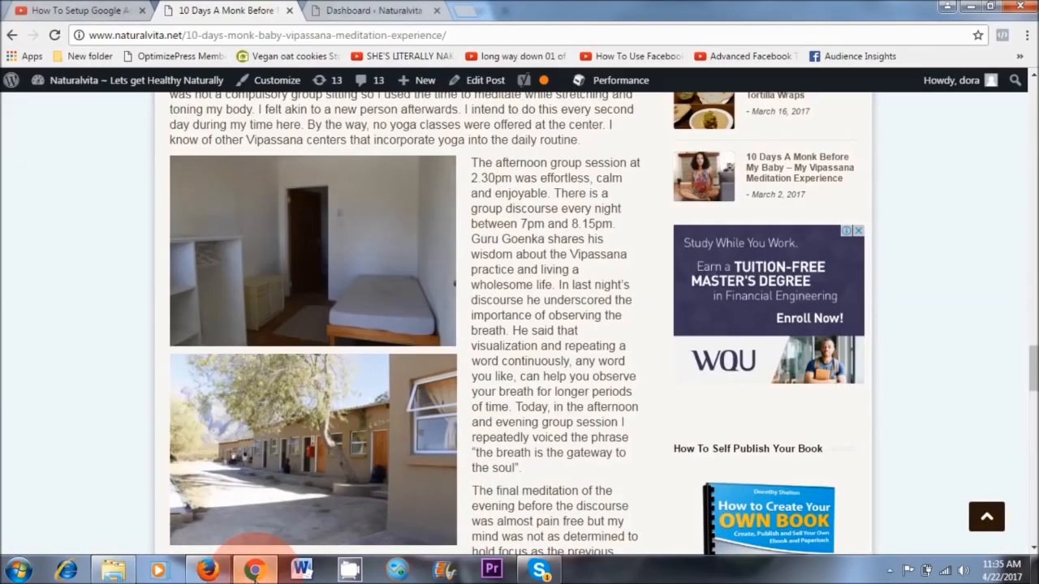
left_click(373, 11)
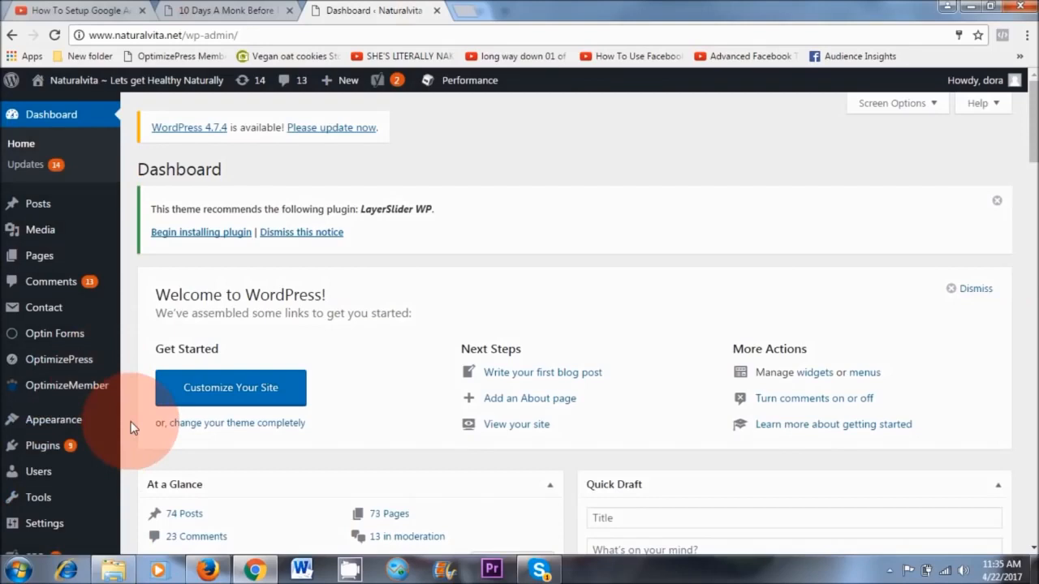
scroll(253, 414, "down", 2)
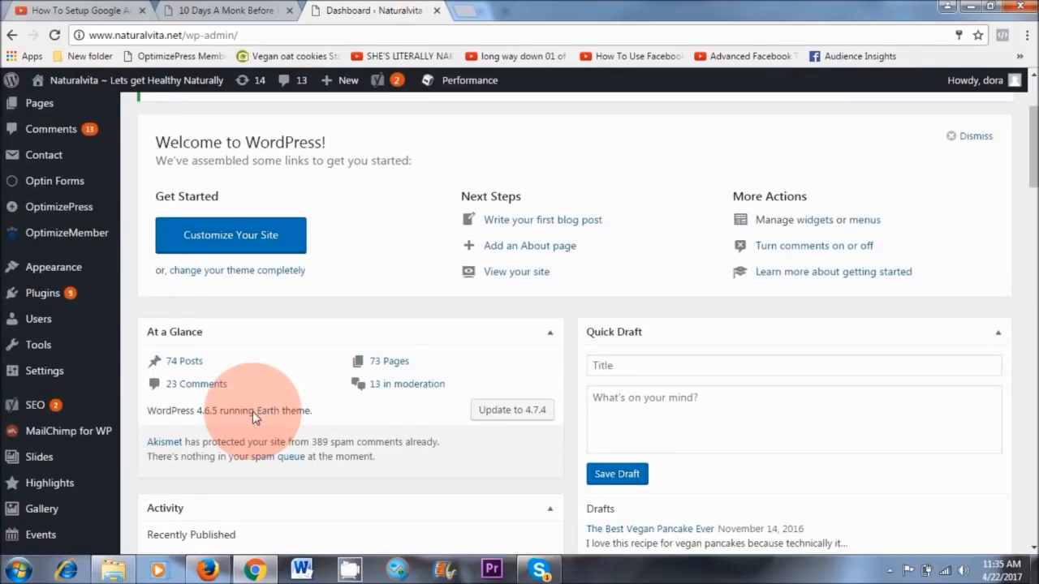
mouse_move(58, 278)
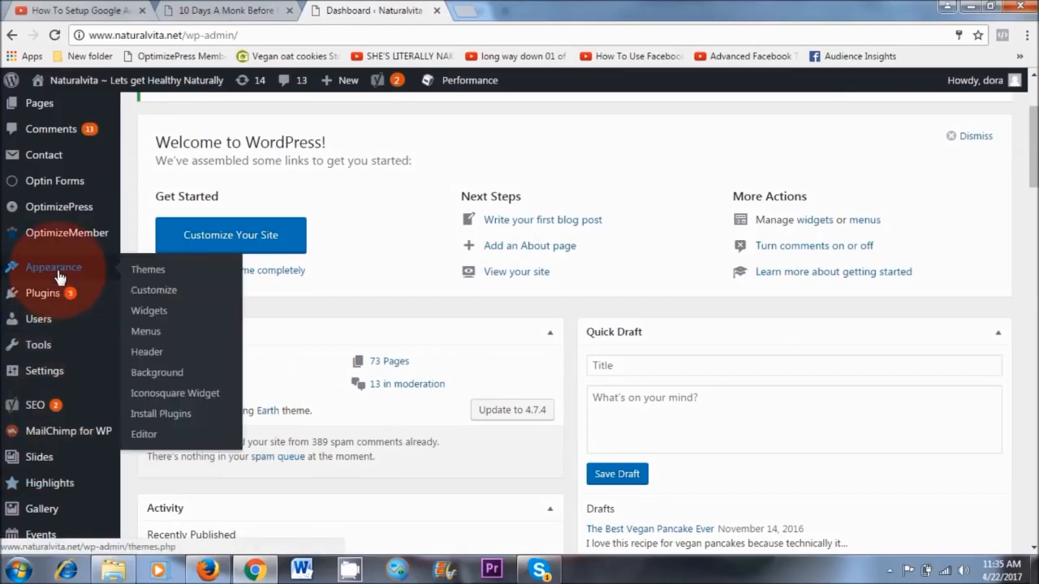
left_click(150, 292)
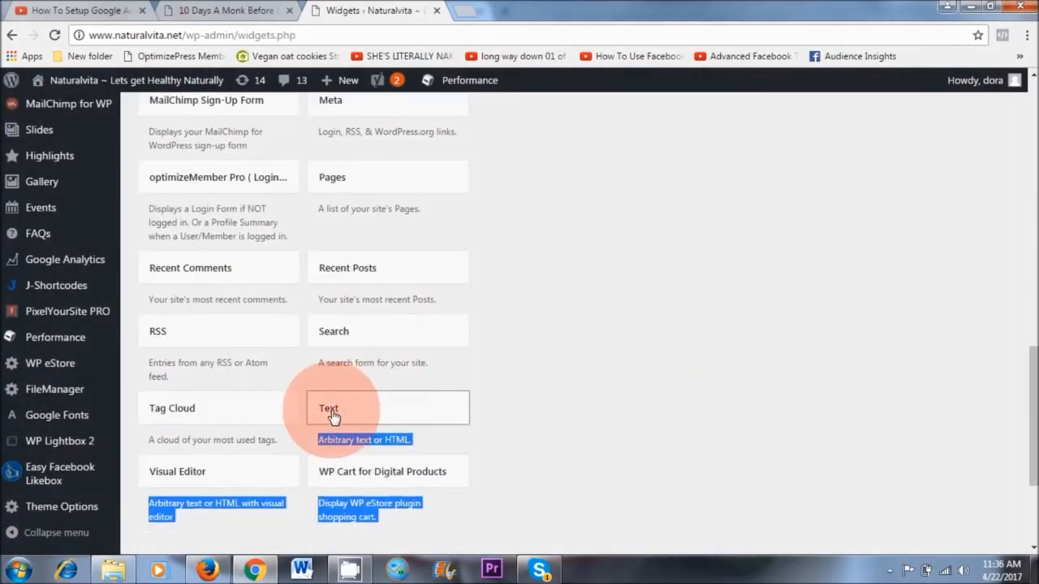
Step: Add a Text widget to the Right Sidebar and bring its empty content box into view
left_click_drag(333, 416, 551, 350)
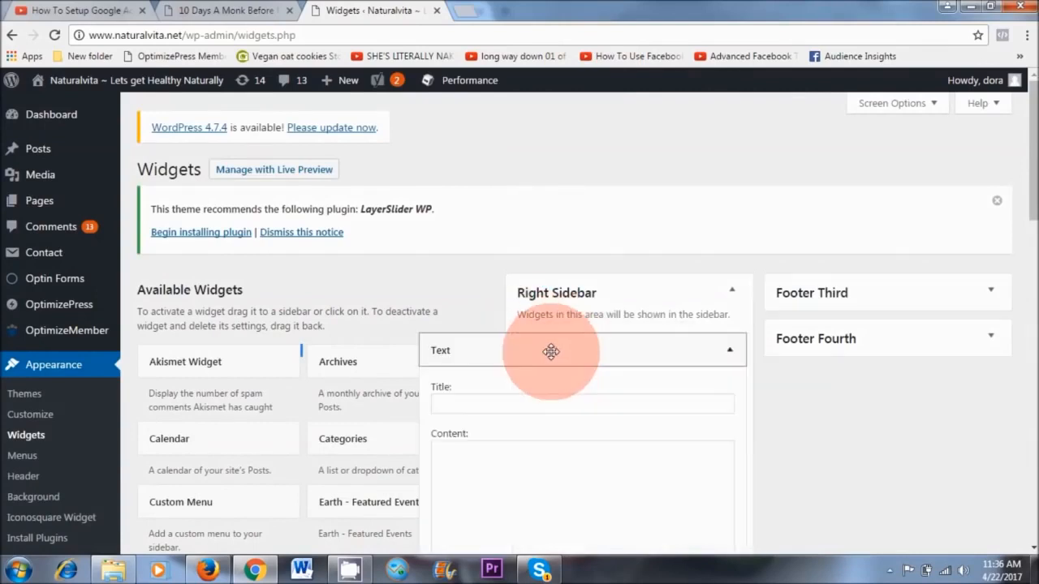
scroll(721, 195, "down", 3)
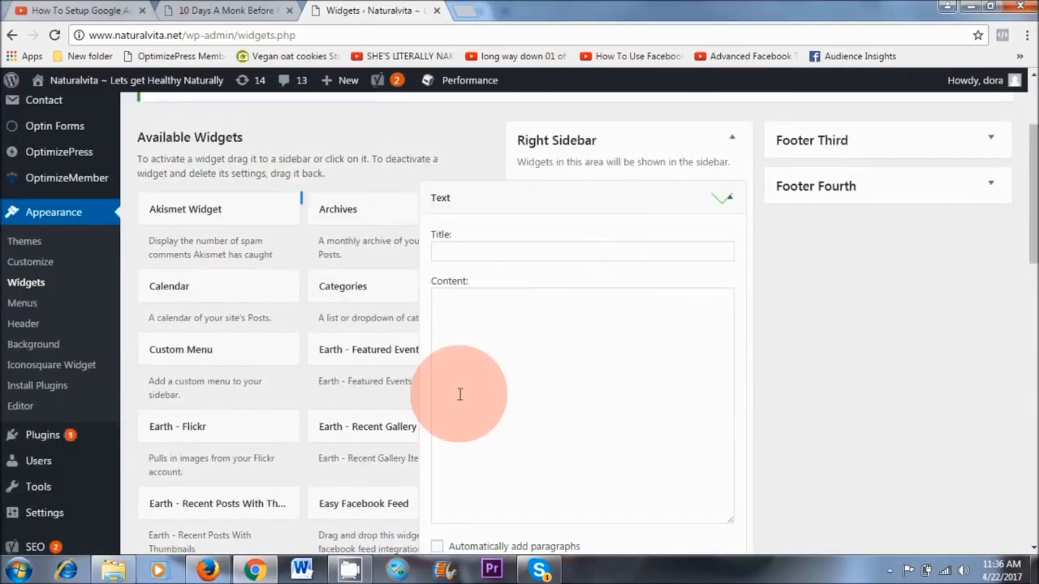
Step: Paste the copied ad code into the Text widget's content box and save the widget
left_click(477, 313)
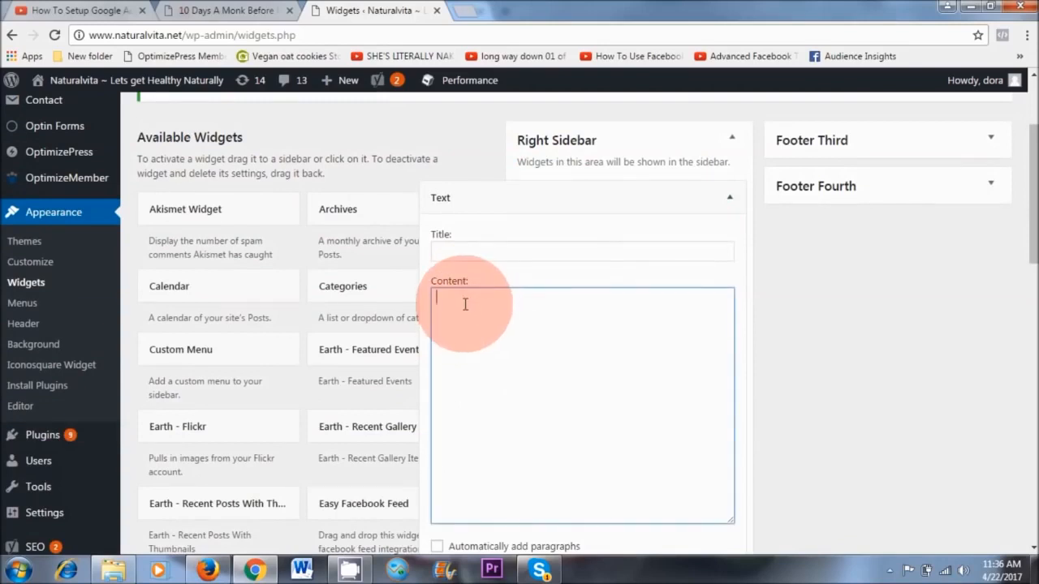
right_click(465, 304)
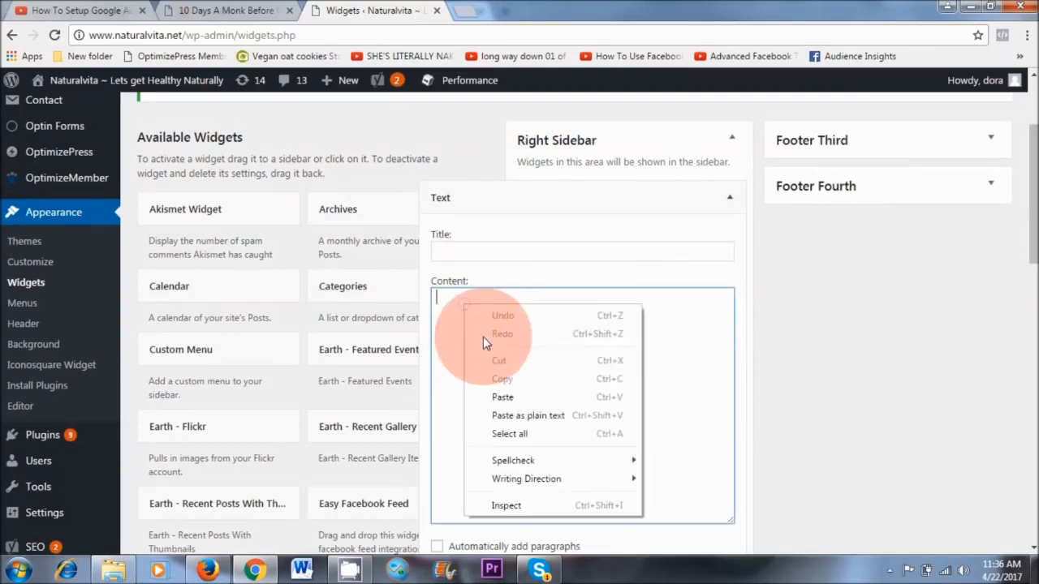
left_click(497, 396)
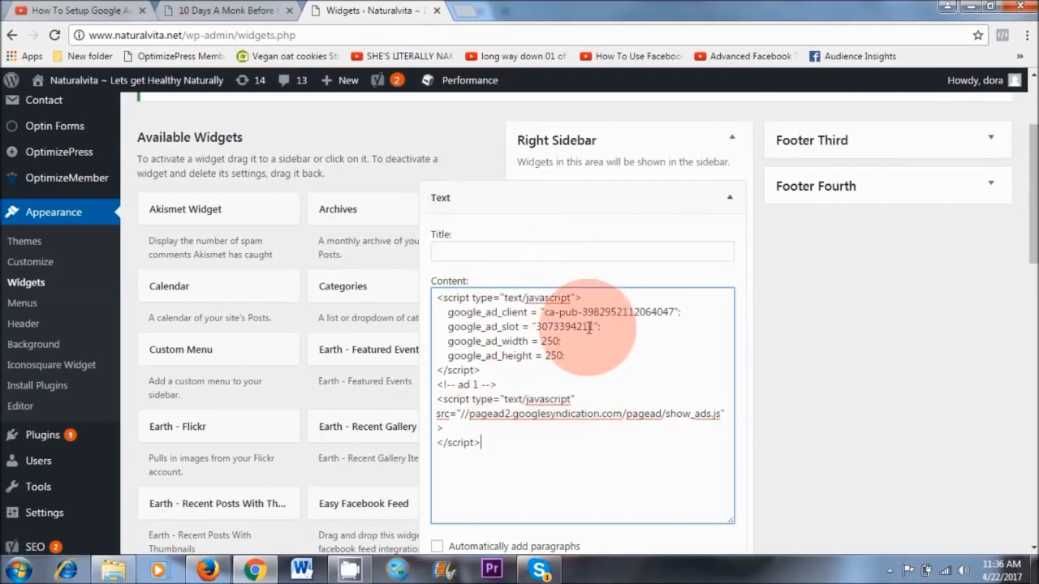
scroll(591, 325, "down", 3)
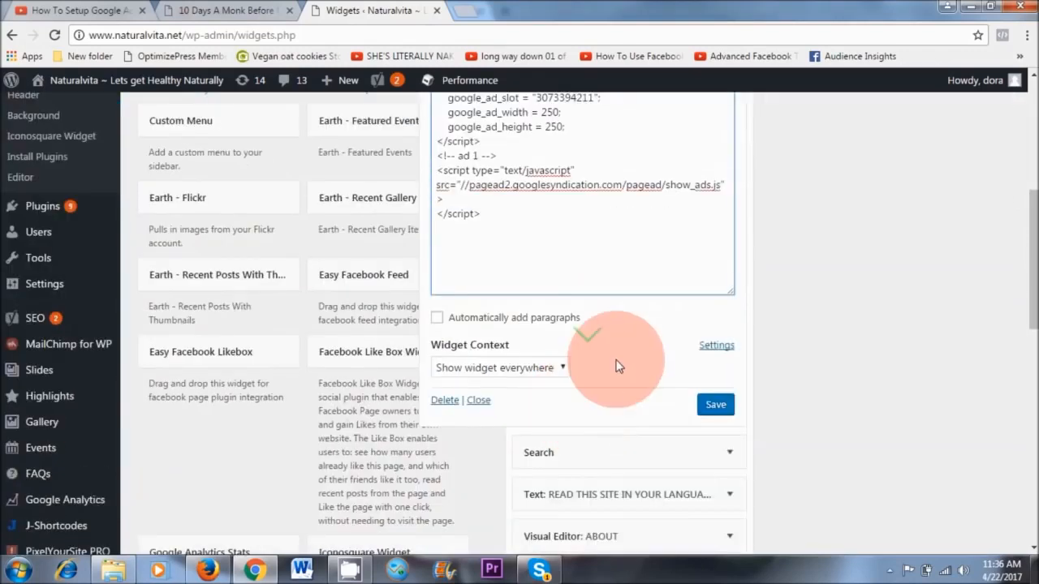
left_click(714, 410)
Step: Go to the "10 Days A Monk Before My Baby" blog post and reload it to check the sidebar ad
scroll(933, 324, "up", 3)
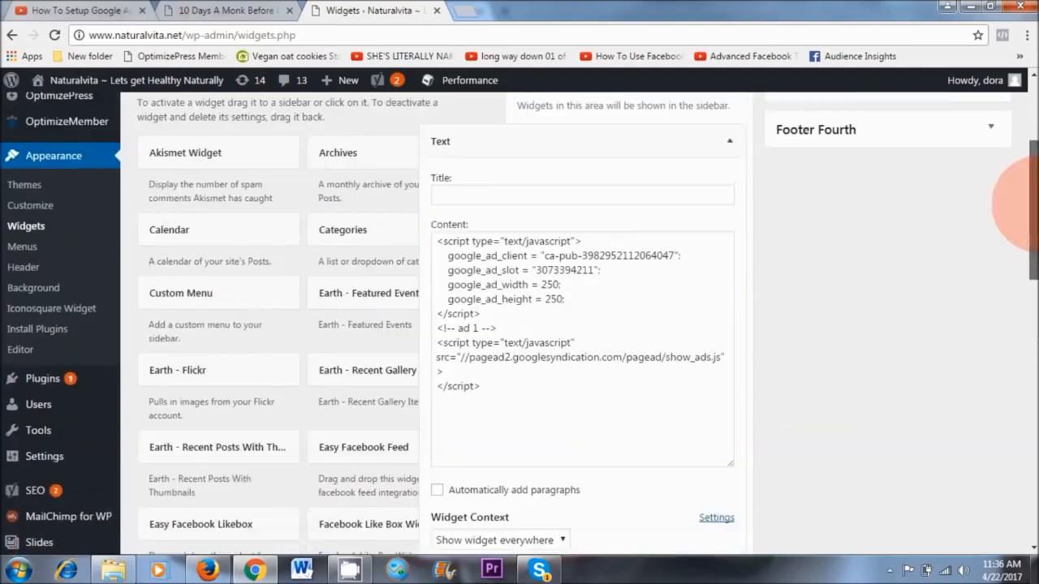
left_click(735, 235)
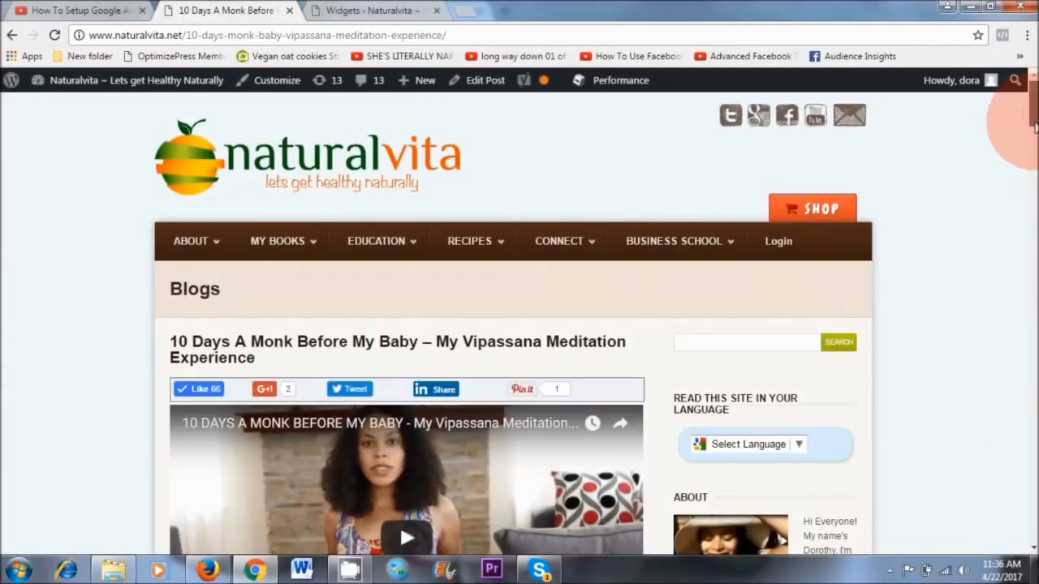
scroll(1030, 122, "down", 2)
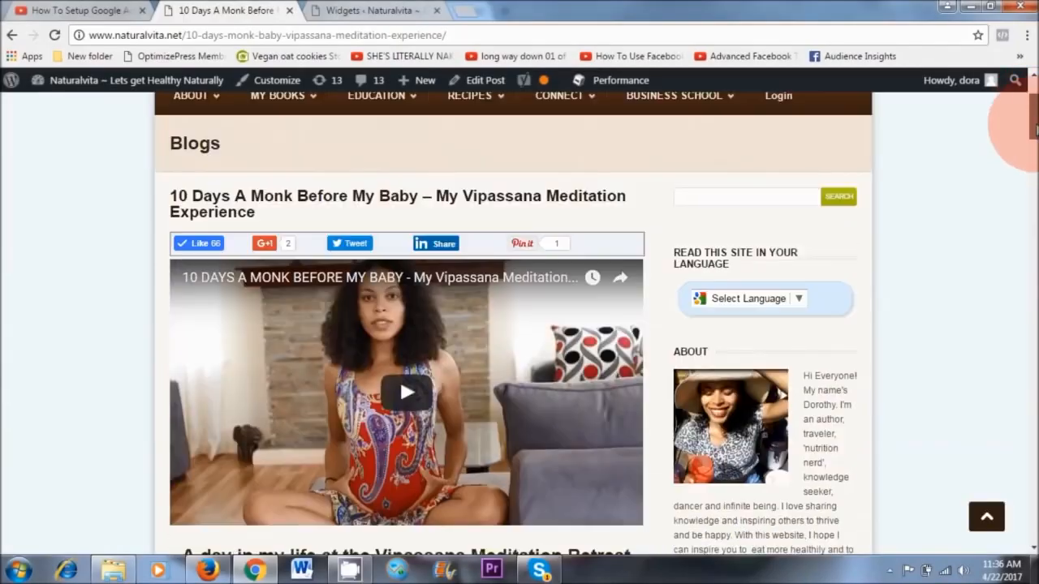
left_click(54, 35)
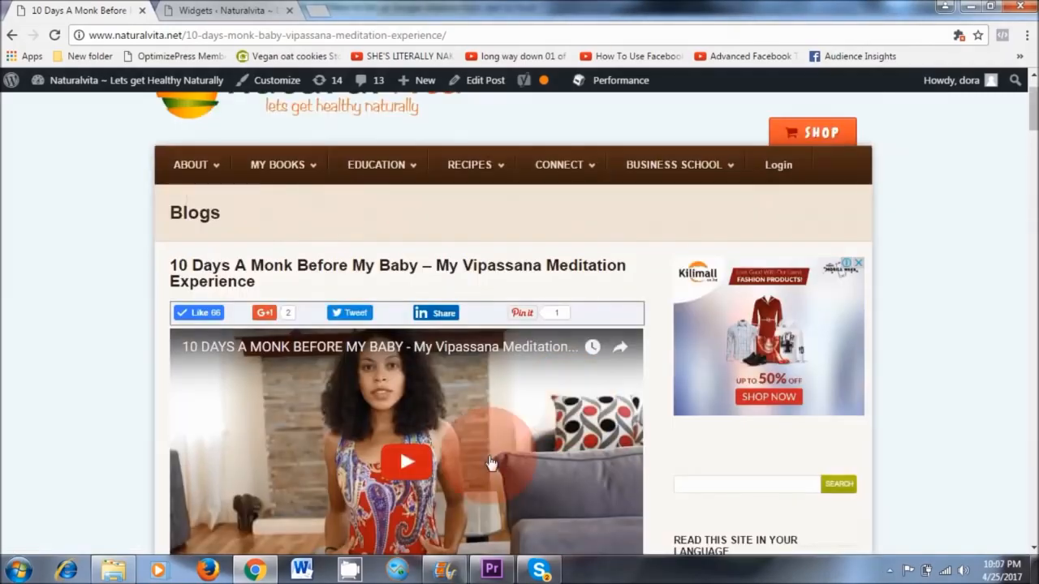
left_click(477, 444)
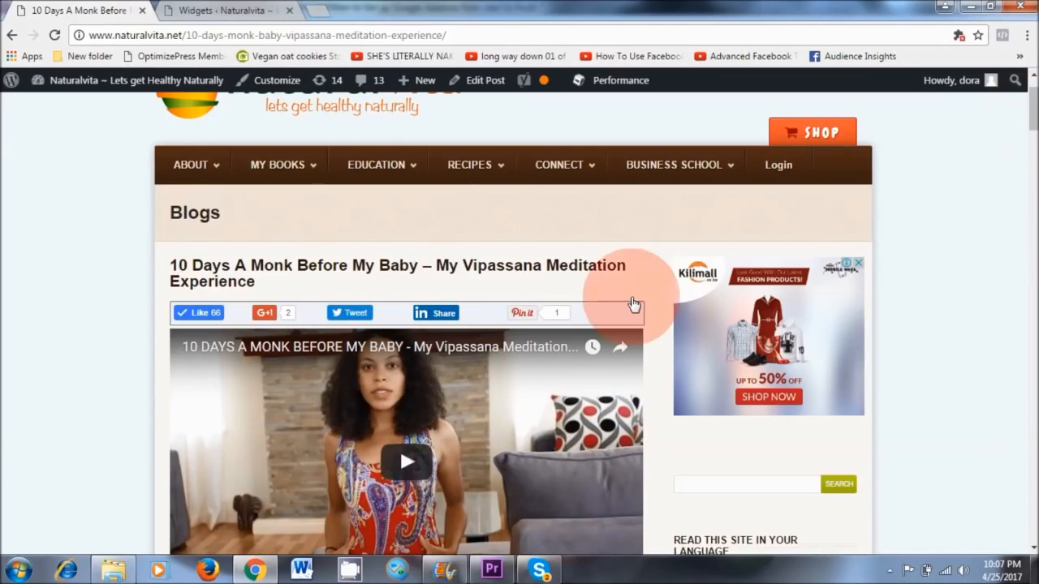
Step: Return to the Widgets page and copy the selected "campaign 2" ad code from the Text widget's content
left_click(218, 10)
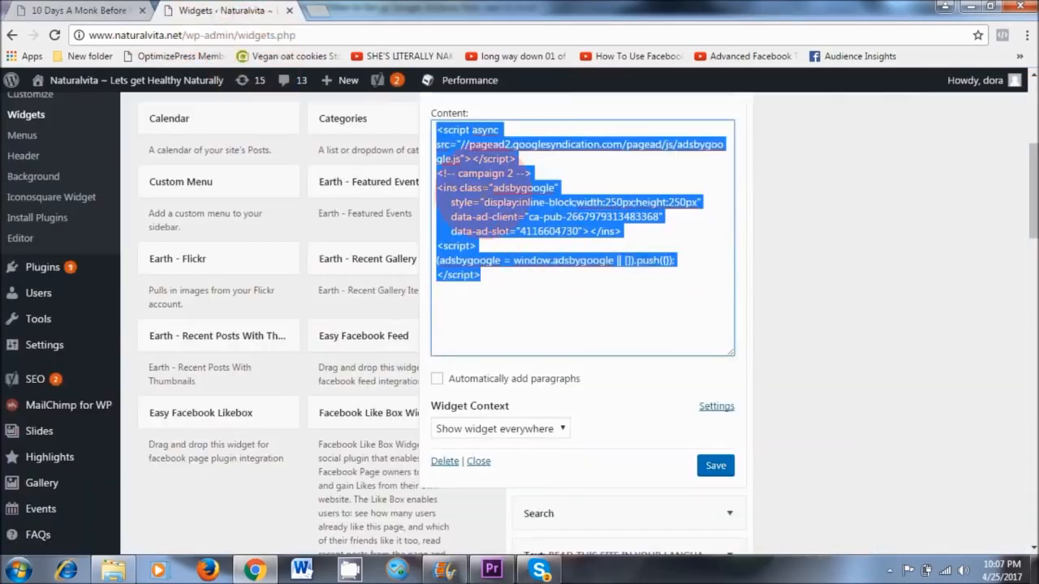
right_click(475, 180)
left_click(512, 210)
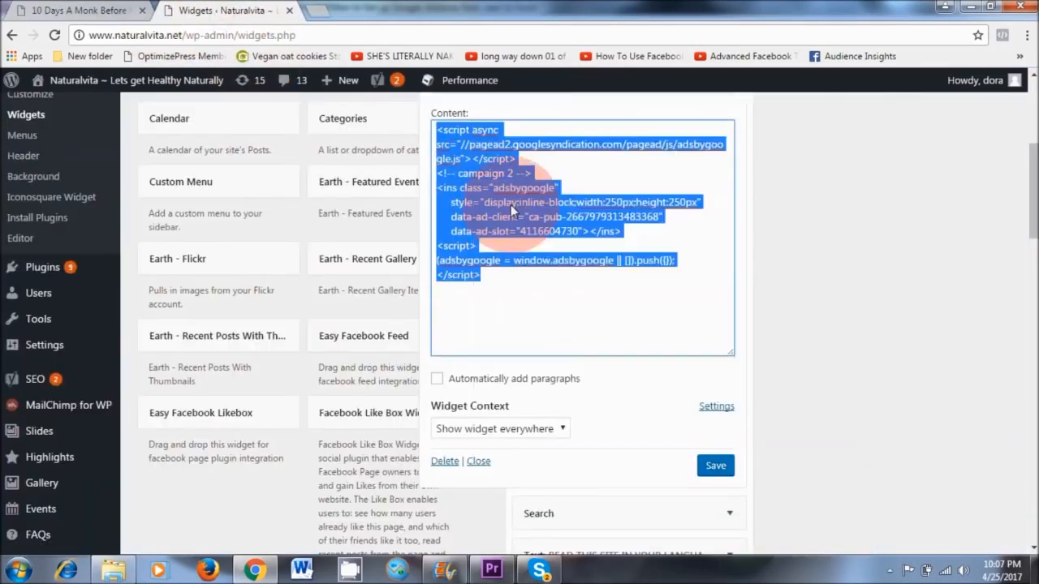
Step: Open the "10 Days A Monk Before My Baby" post for editing and show its content as HTML text
left_click(77, 10)
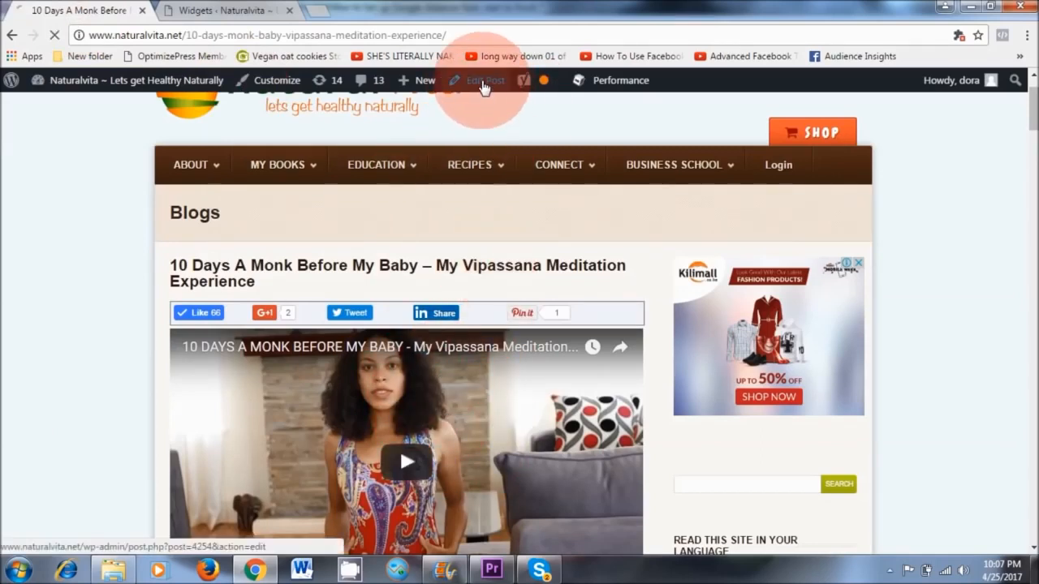
left_click(483, 84)
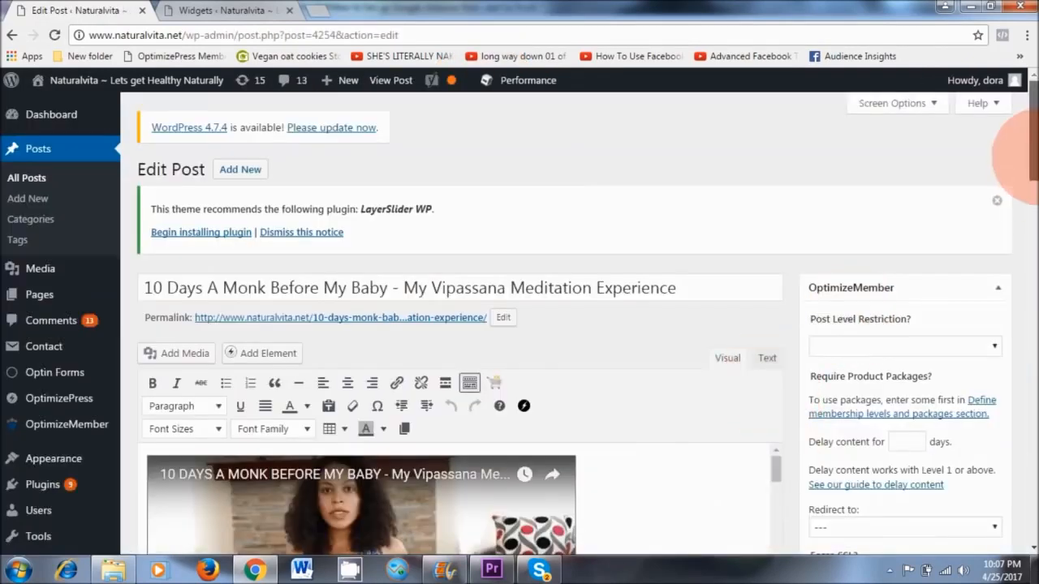
left_click_drag(1034, 154, 1035, 188)
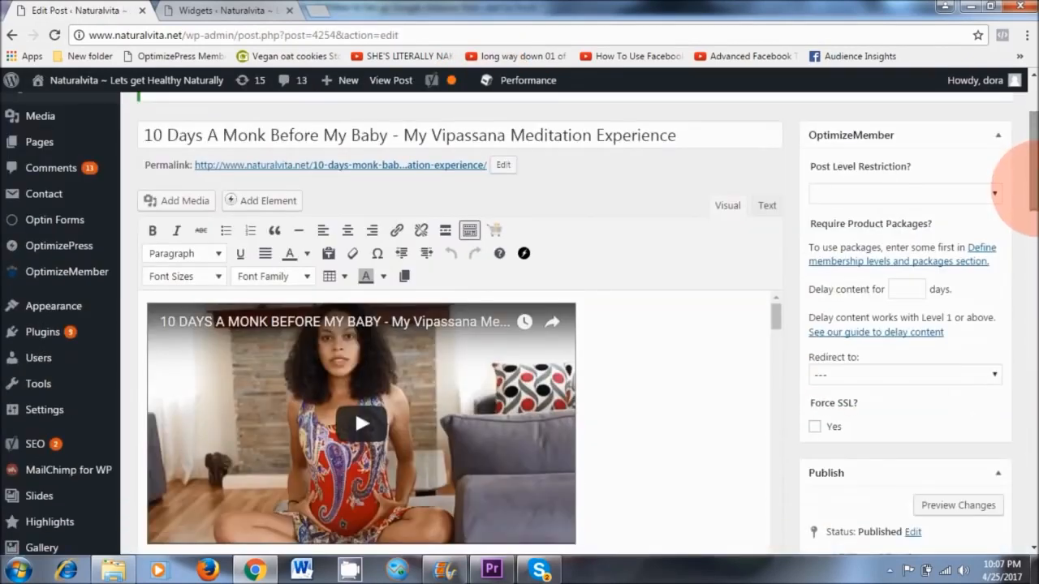
left_click(727, 212)
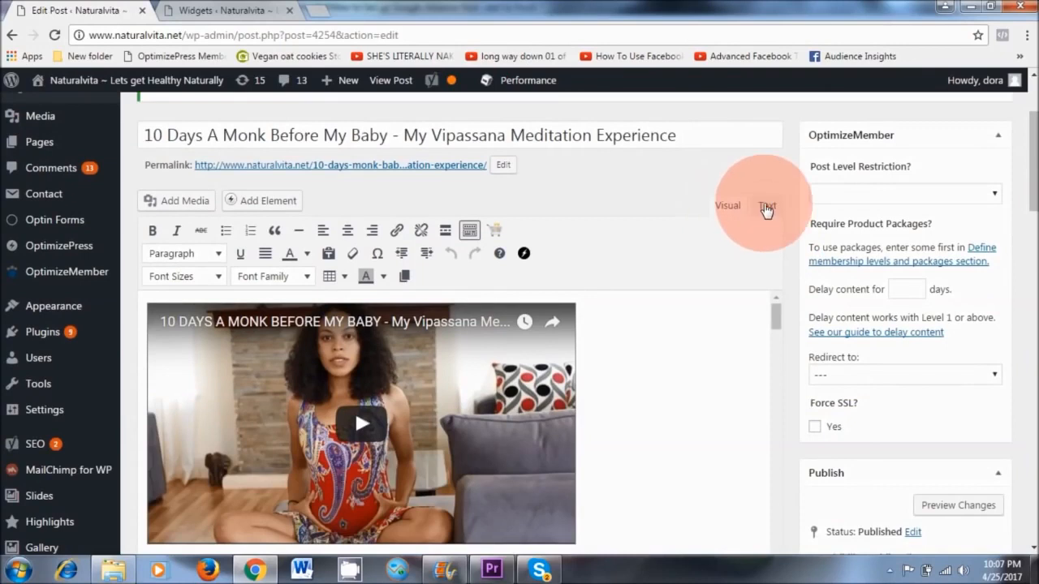
left_click(769, 207)
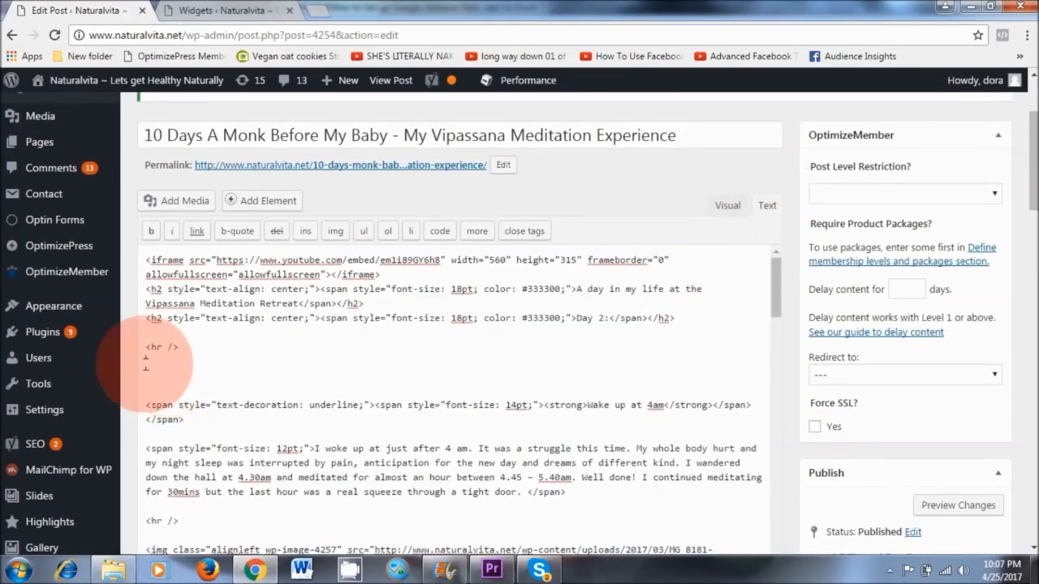
Step: Paste the ad code below the first horizontal rule after the "Day 2:" heading and update the post
right_click(145, 364)
left_click(199, 244)
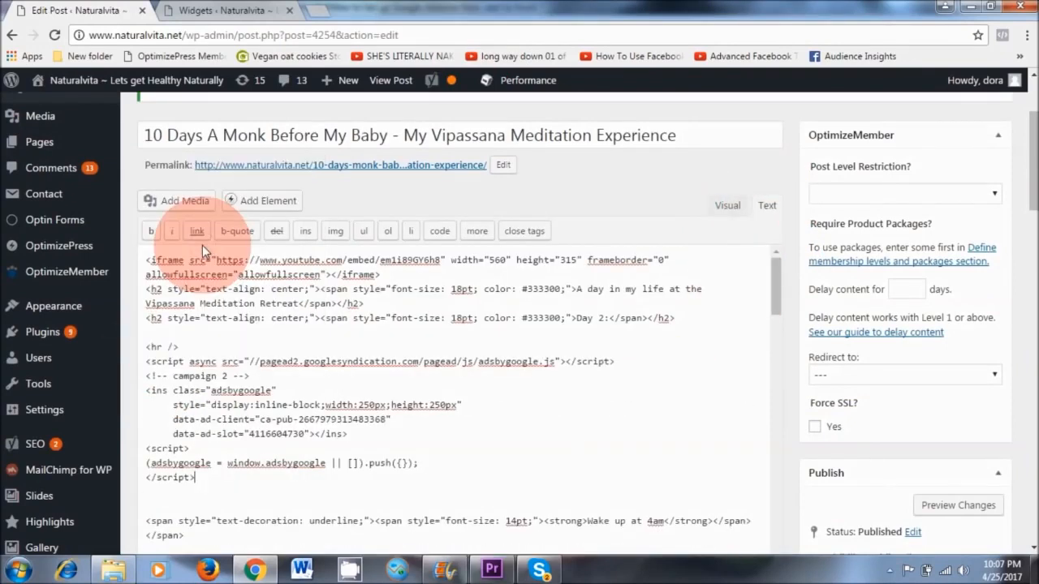
left_click(199, 350)
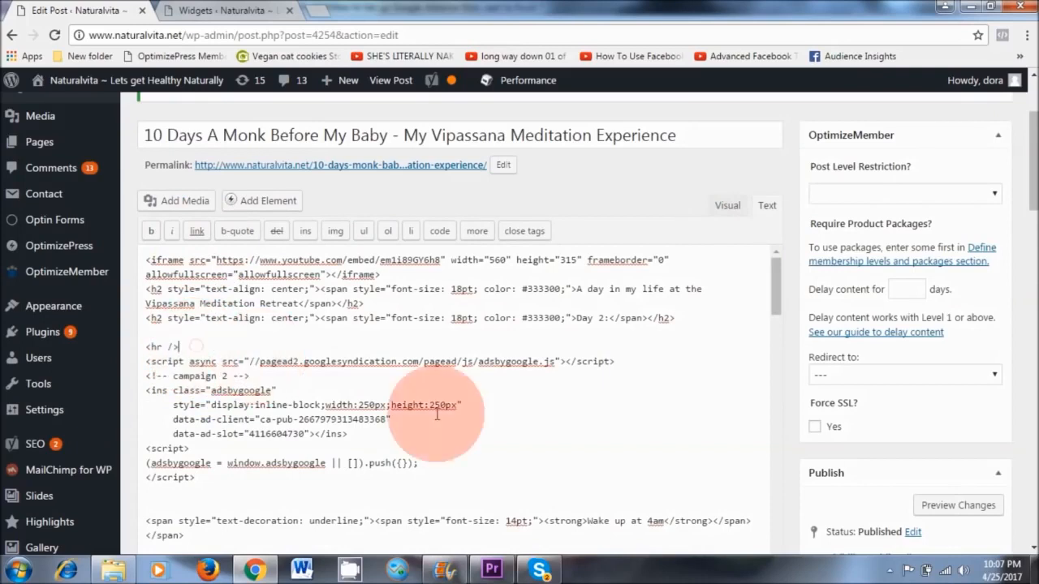
scroll(1015, 215, "down", 4)
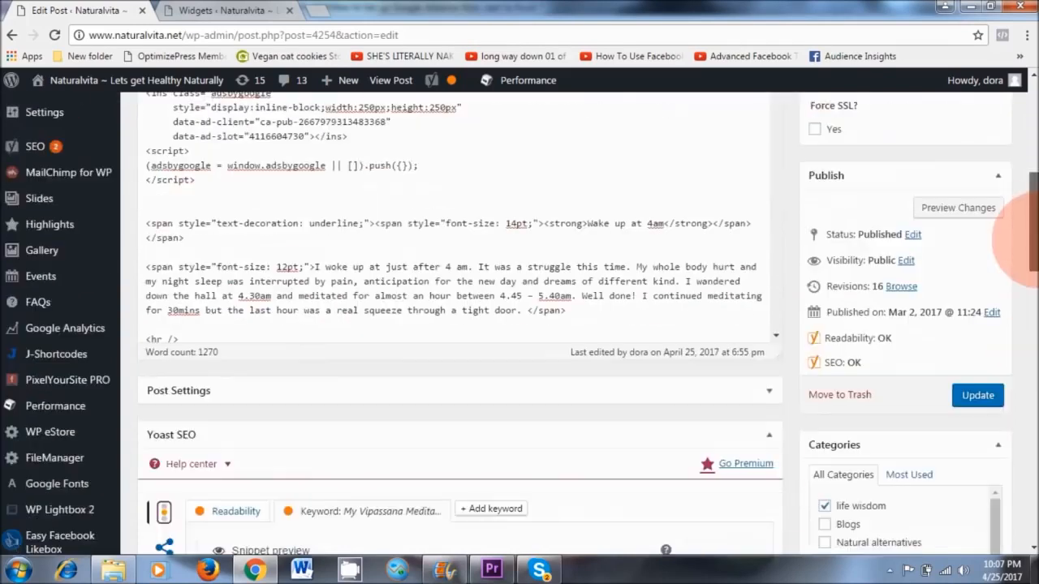
scroll(1002, 272, "down", 1)
left_click(978, 261)
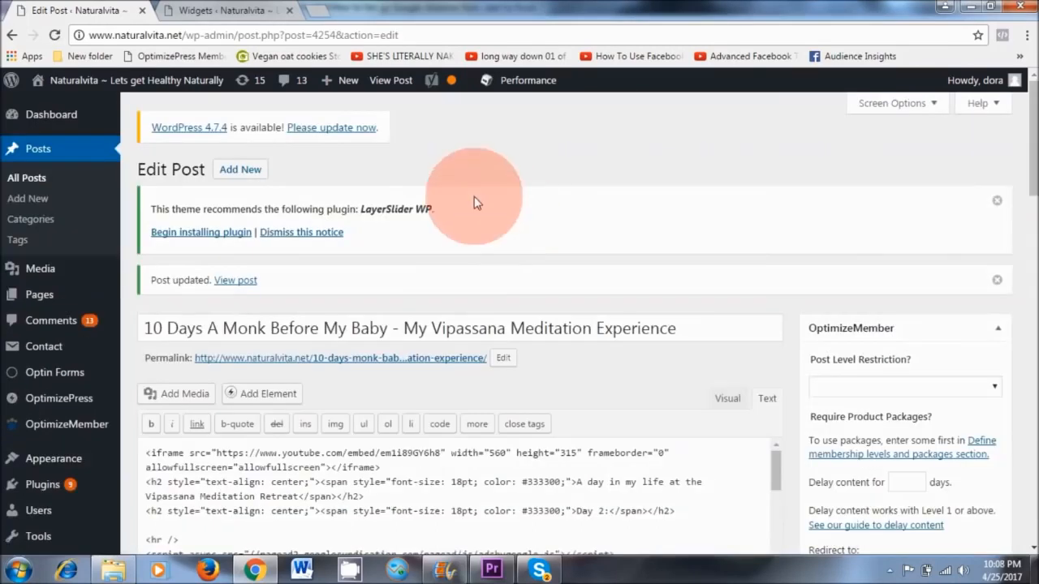
Step: View the updated post on the site and examine the ad placed between the "Day 2:" heading and "Wake up at 4am"
left_click(390, 79)
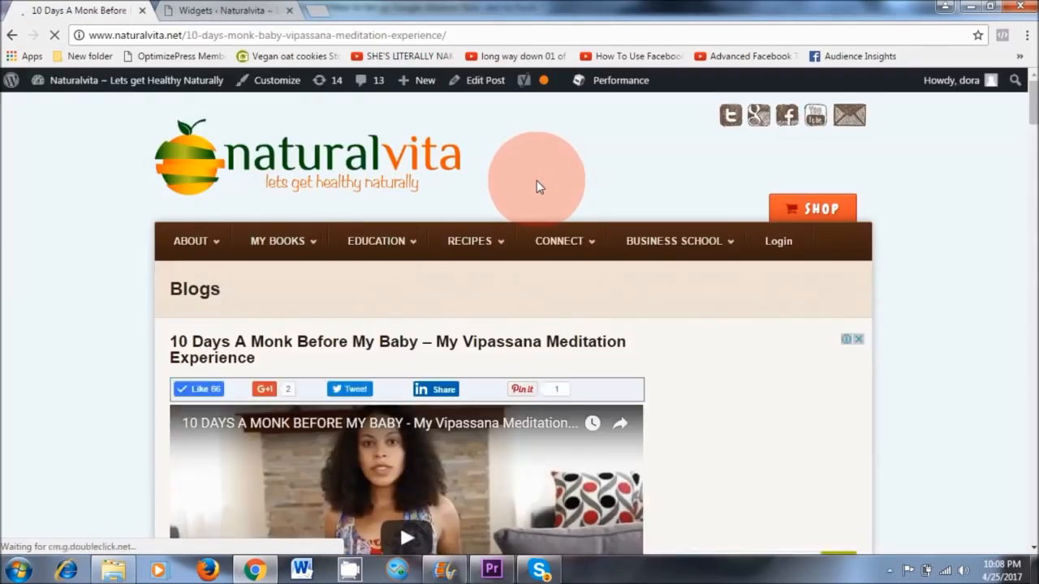
scroll(537, 186, "down", 10)
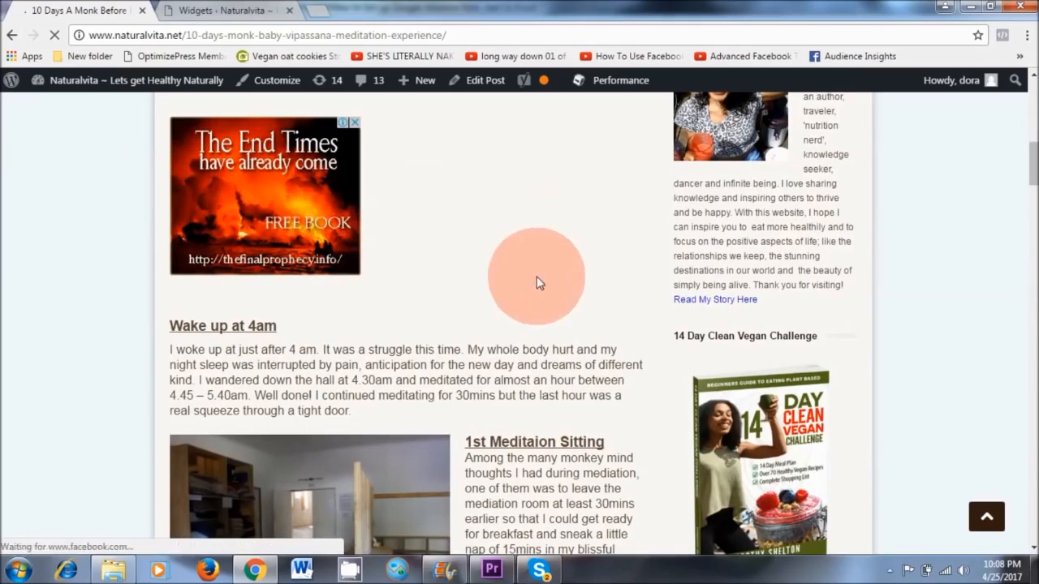
scroll(538, 279, "down", 5)
scroll(536, 277, "up", 6)
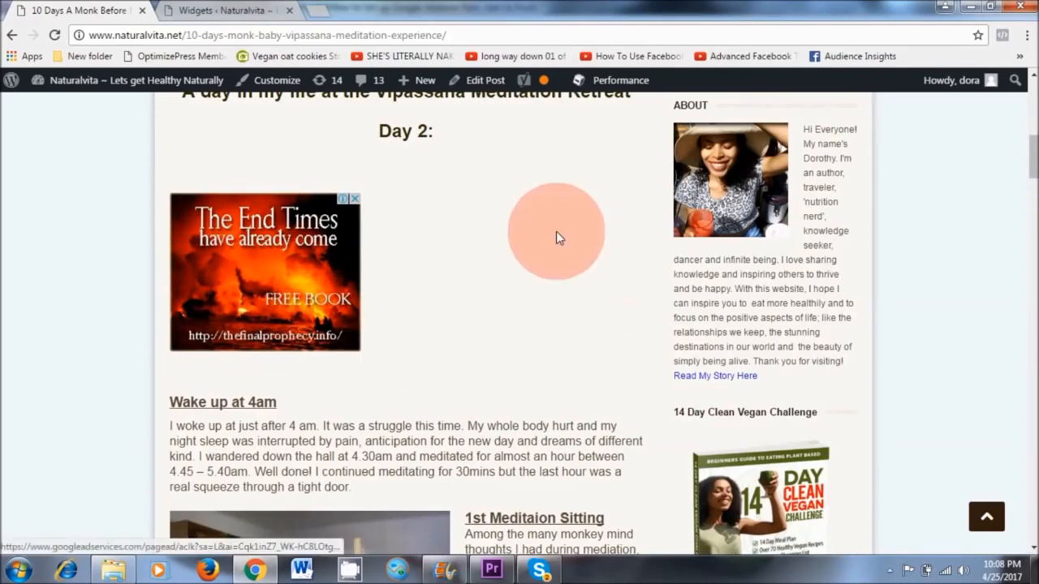
scroll(452, 261, "up", 1)
scroll(455, 264, "up", 4)
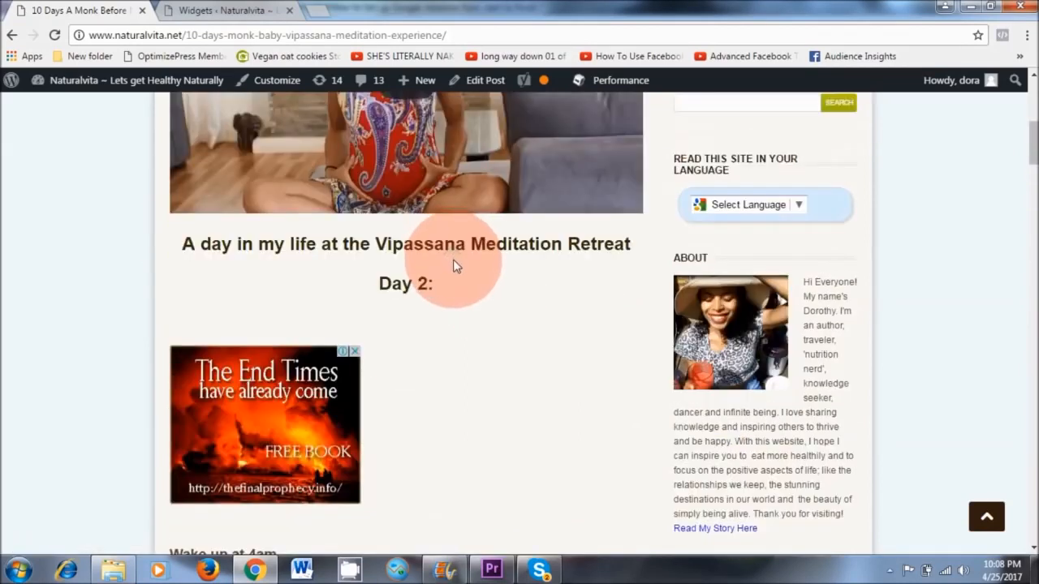
Step: Examine the sidebar ad beside the post's video and reveal the Business School submenu in the site navigation
scroll(489, 319, "down", 5)
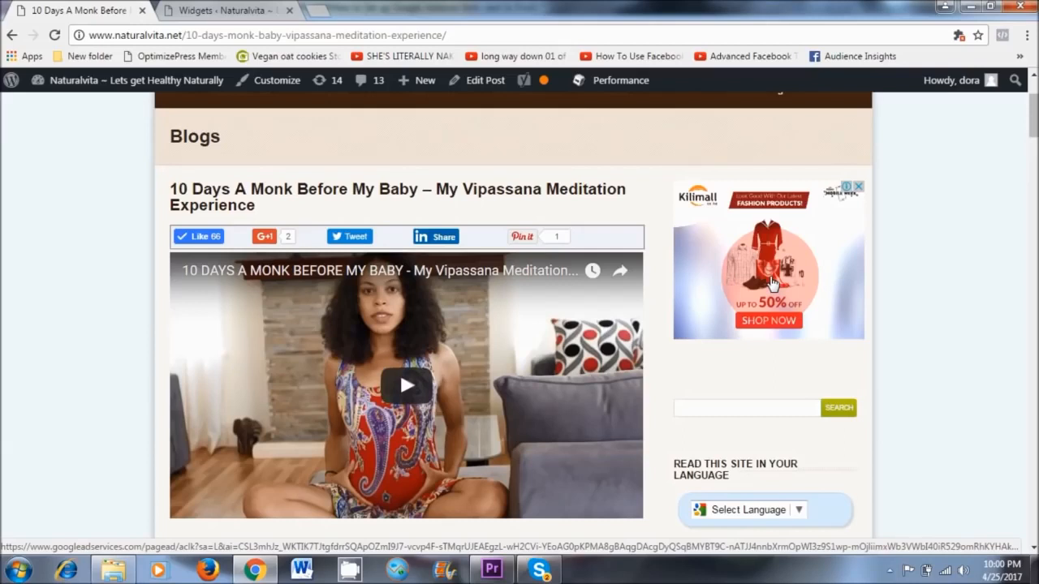
scroll(714, 260, "up", 2)
mouse_move(725, 248)
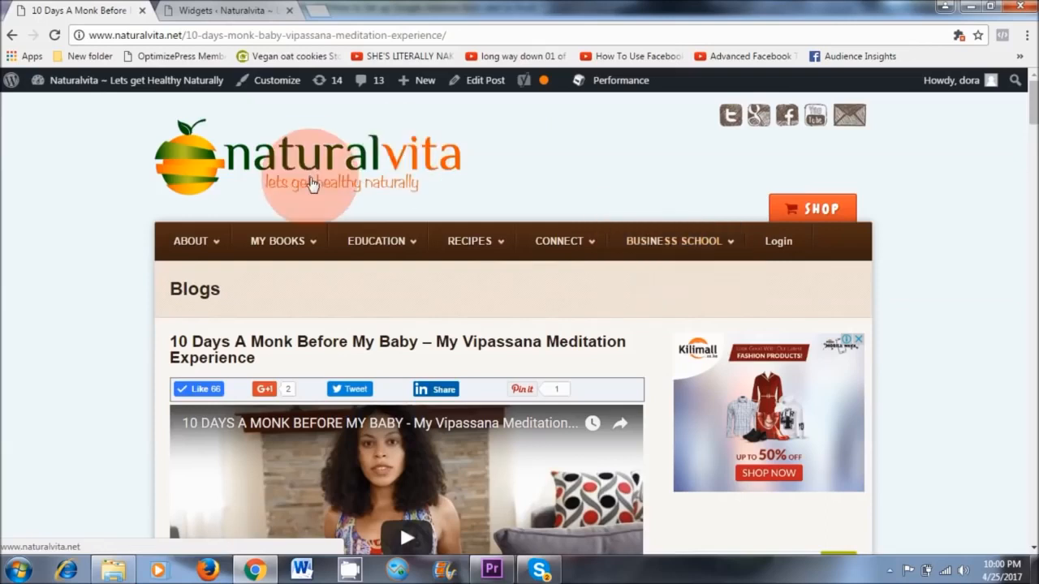
mouse_move(688, 246)
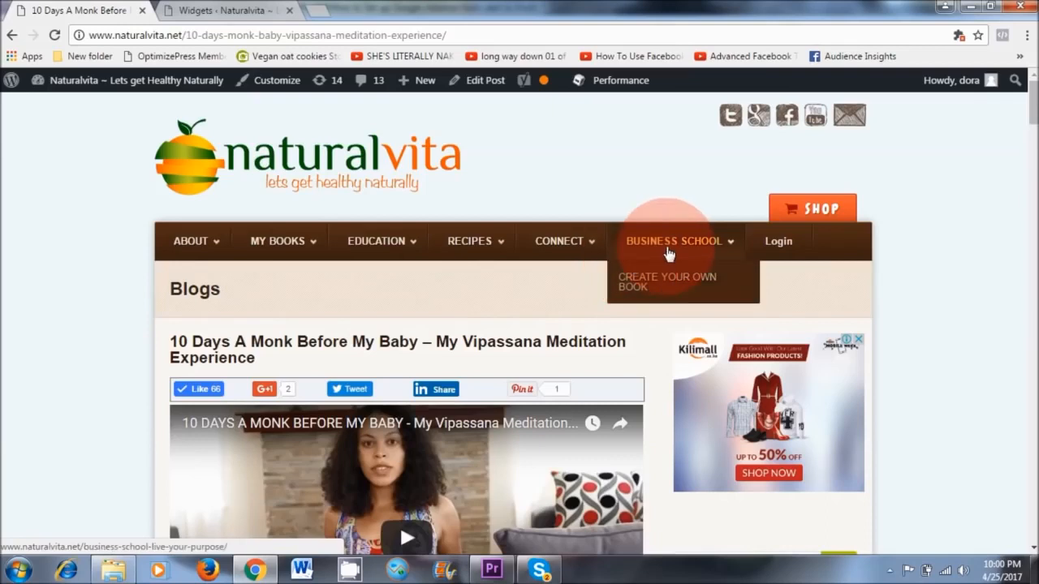